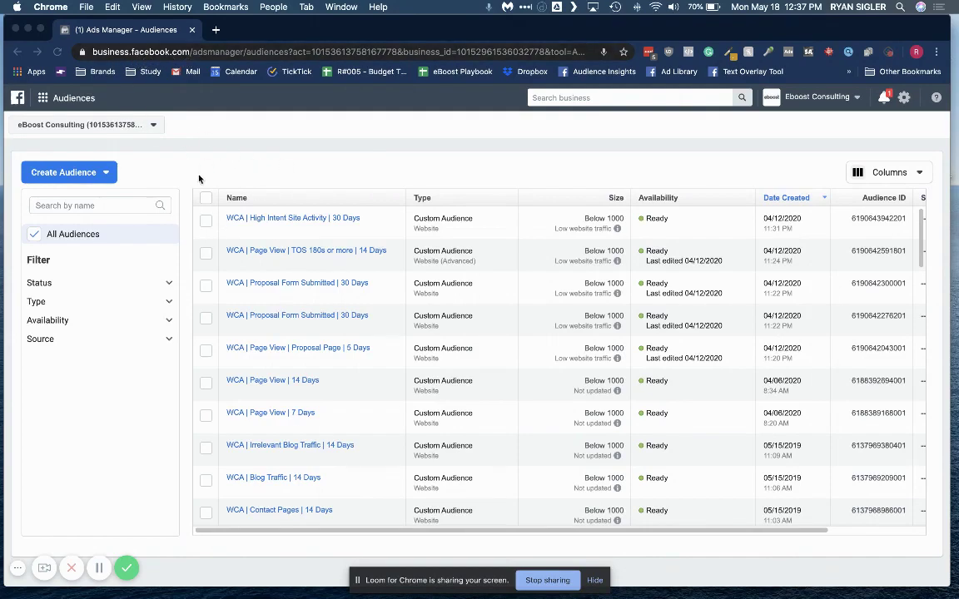
Browse the business tools menu and its full tool list, then close it
click(42, 99)
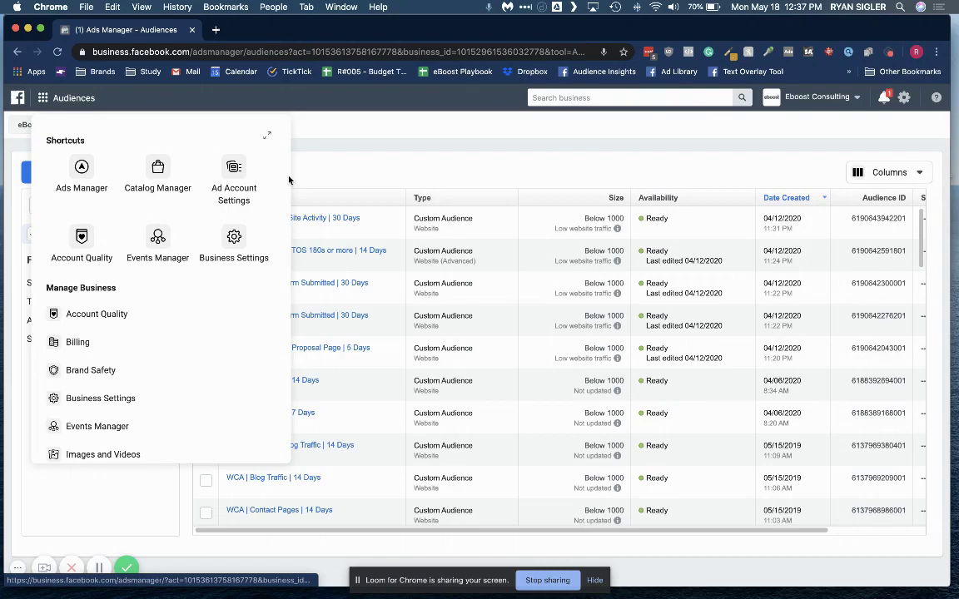
click(269, 136)
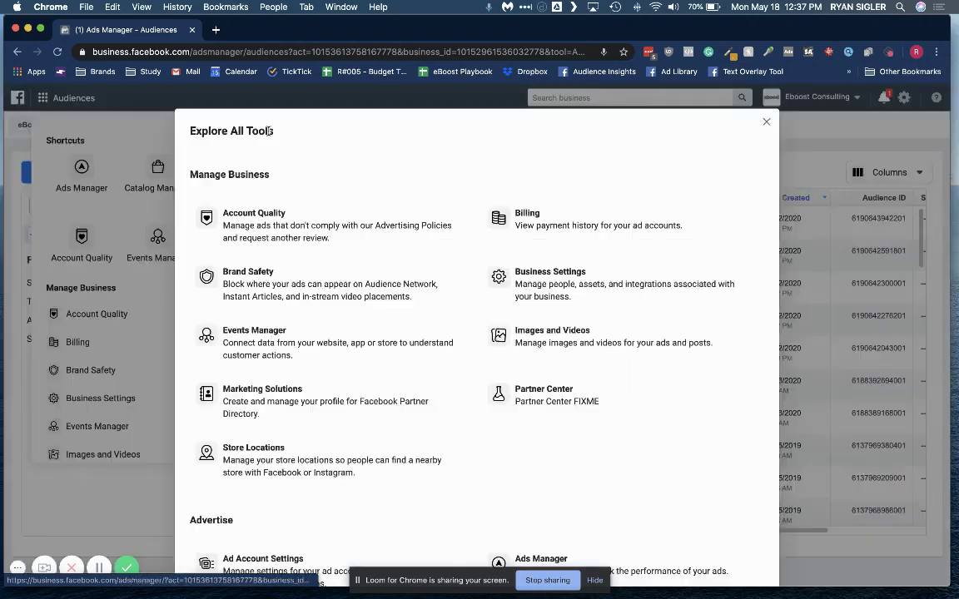
scroll(310, 263, down, 3)
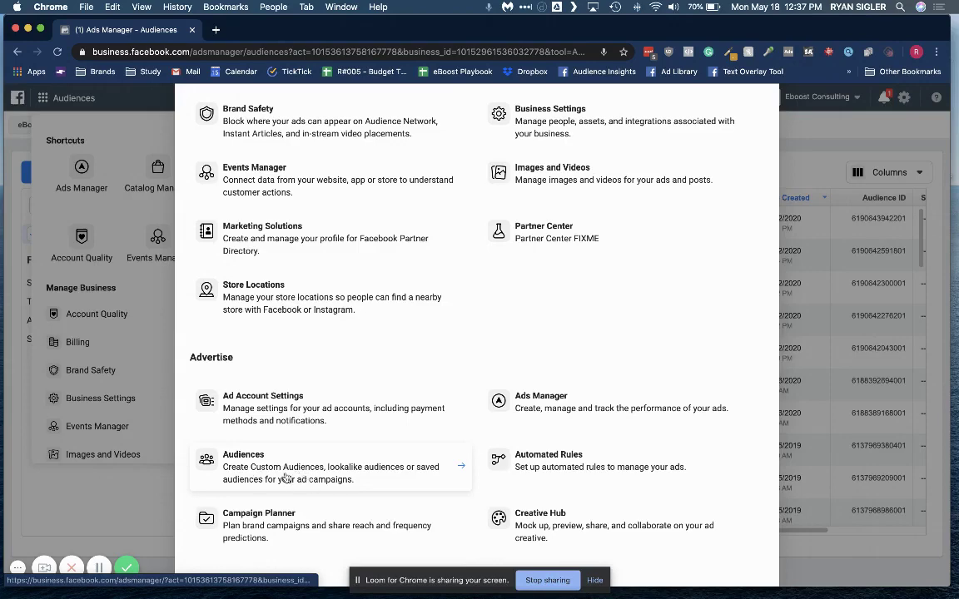
click(131, 526)
click(130, 526)
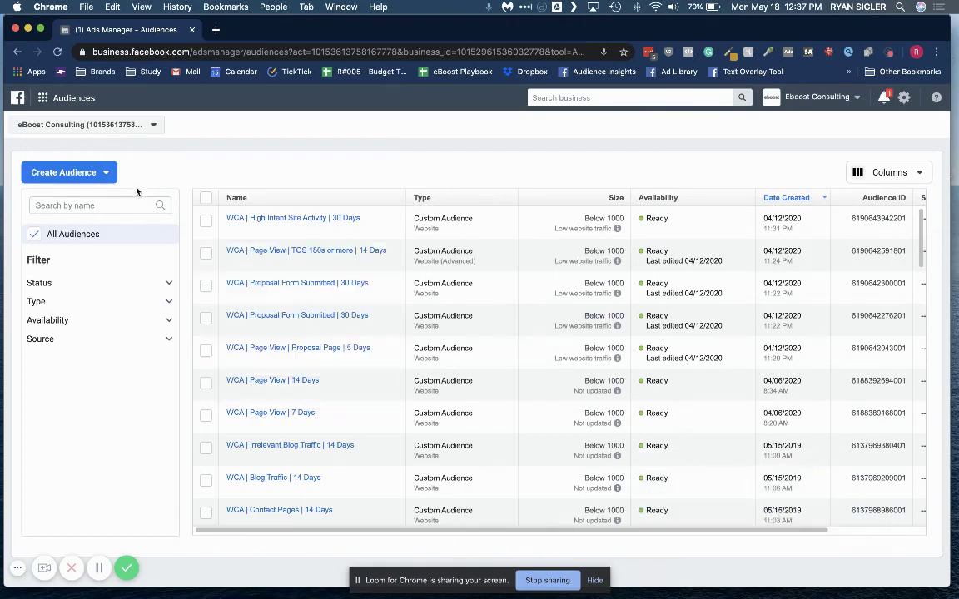
Start a Custom Audience built from a customer list to reach the list-preparation guidance
click(94, 172)
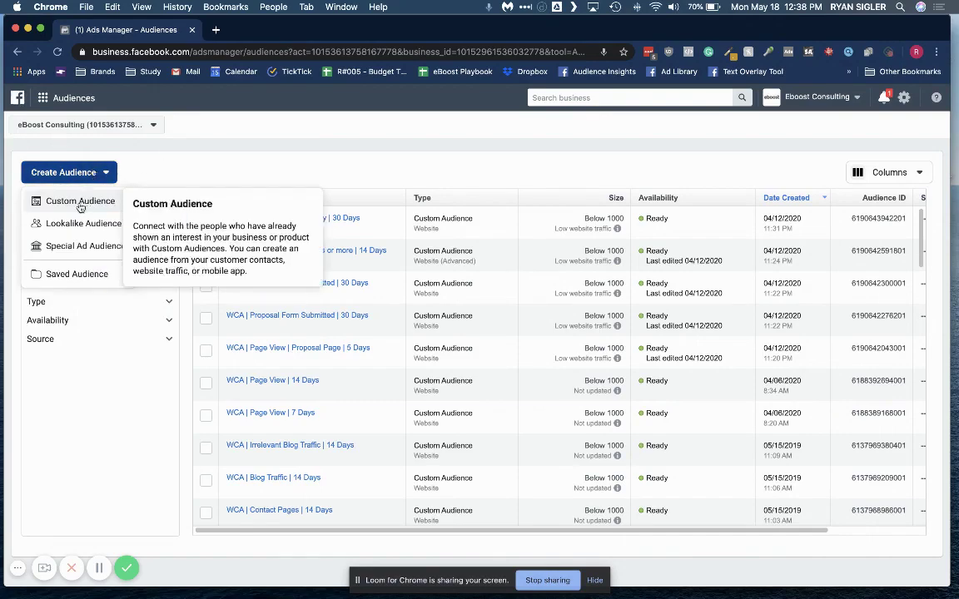
click(82, 203)
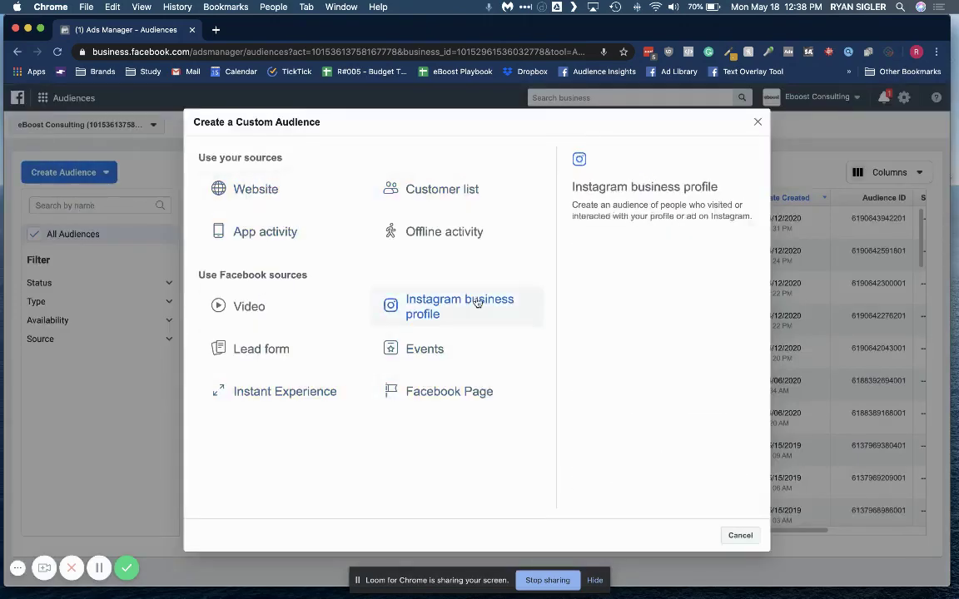
click(448, 202)
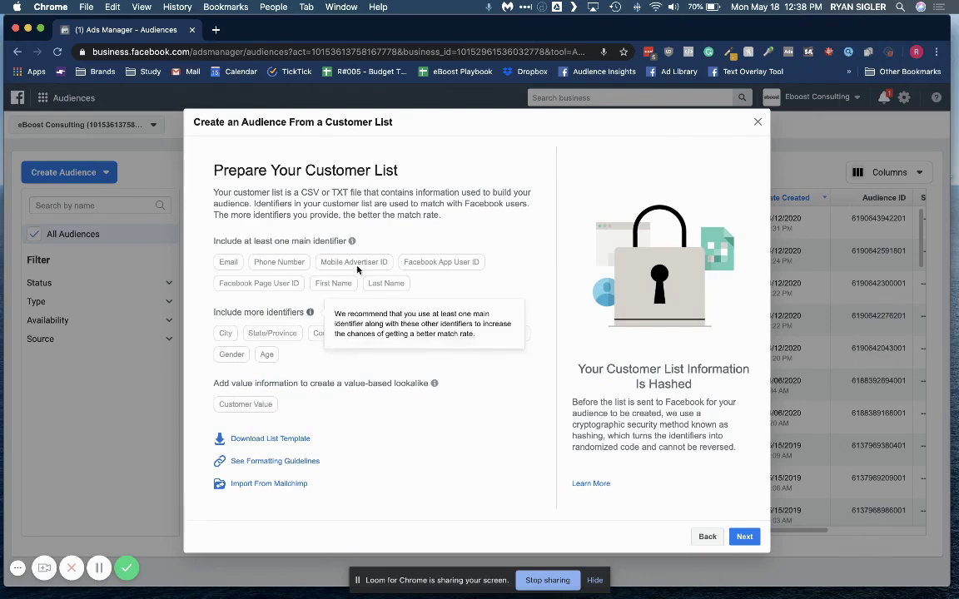
mouse_move(354, 261)
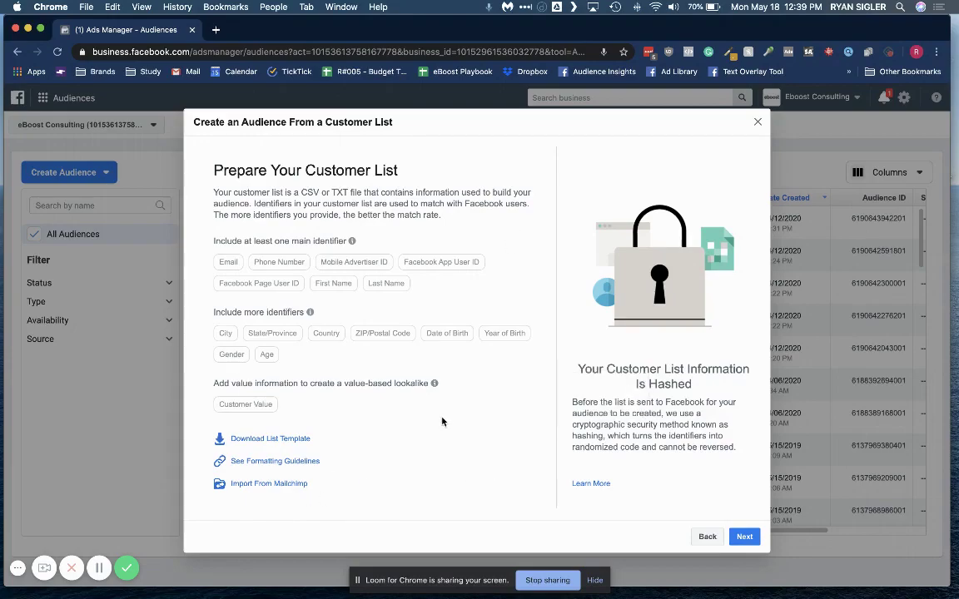
Open Sample Customer List .xls from the desktop in Excel at full screen
key(F11)
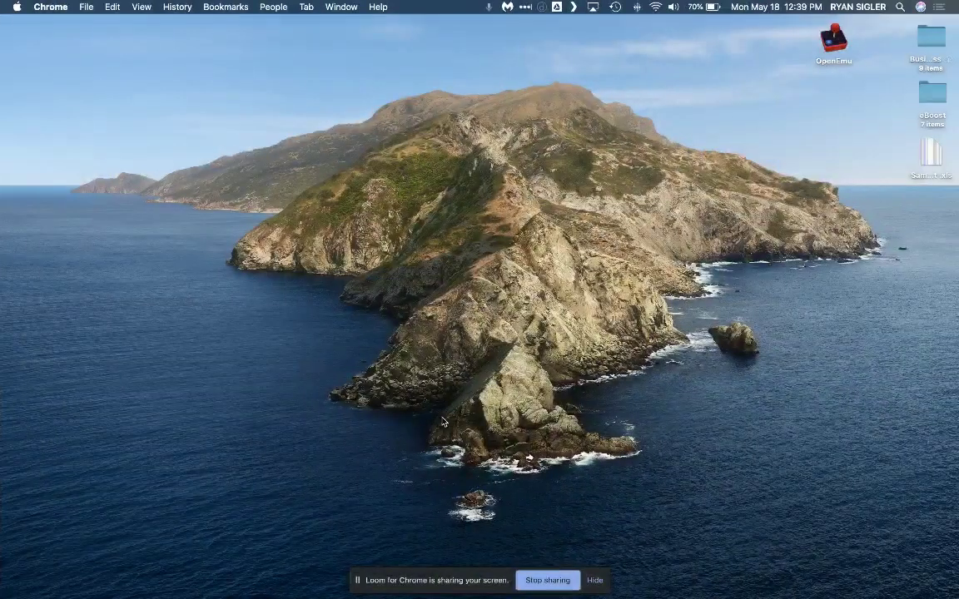
click(930, 156)
double_click(931, 157)
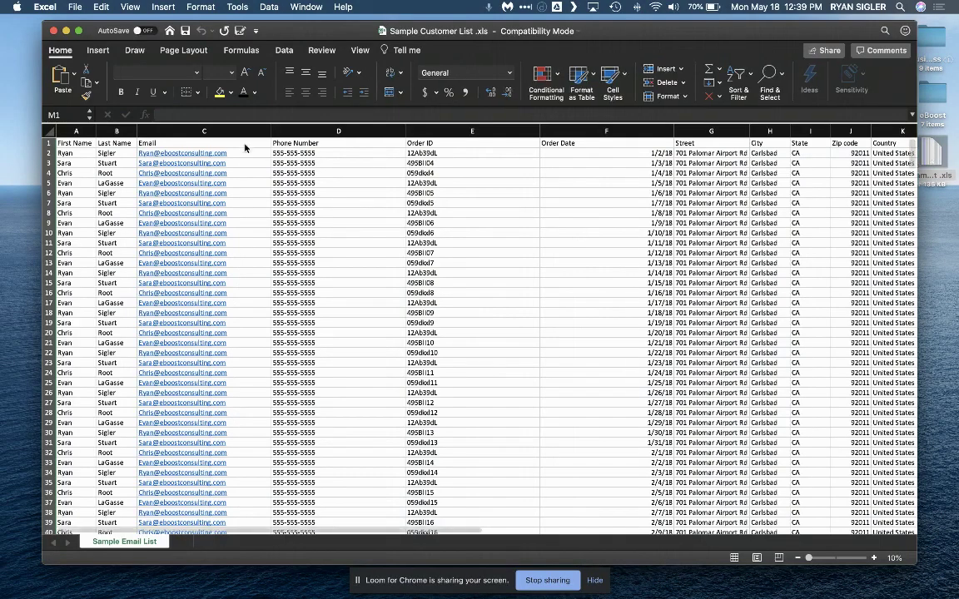
click(80, 31)
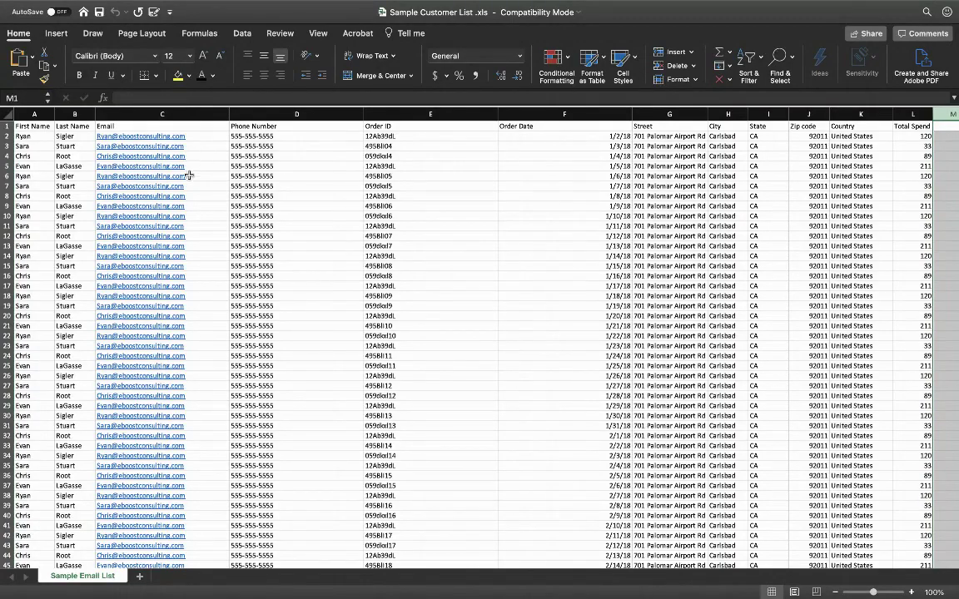
Review the First Name, Last Name, Email, Phone Number, Order ID and Order Date columns
click(35, 125)
click(60, 125)
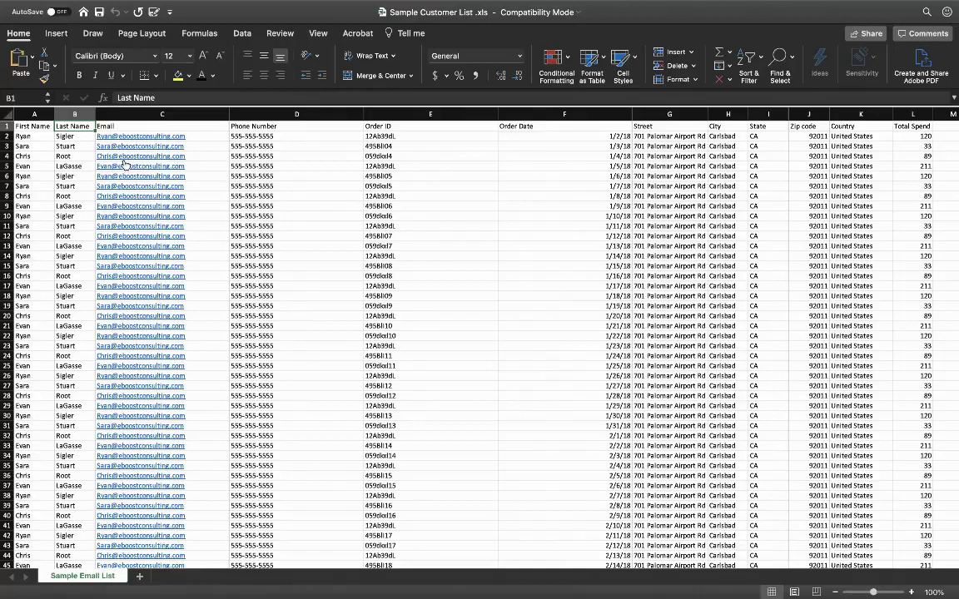
click(163, 126)
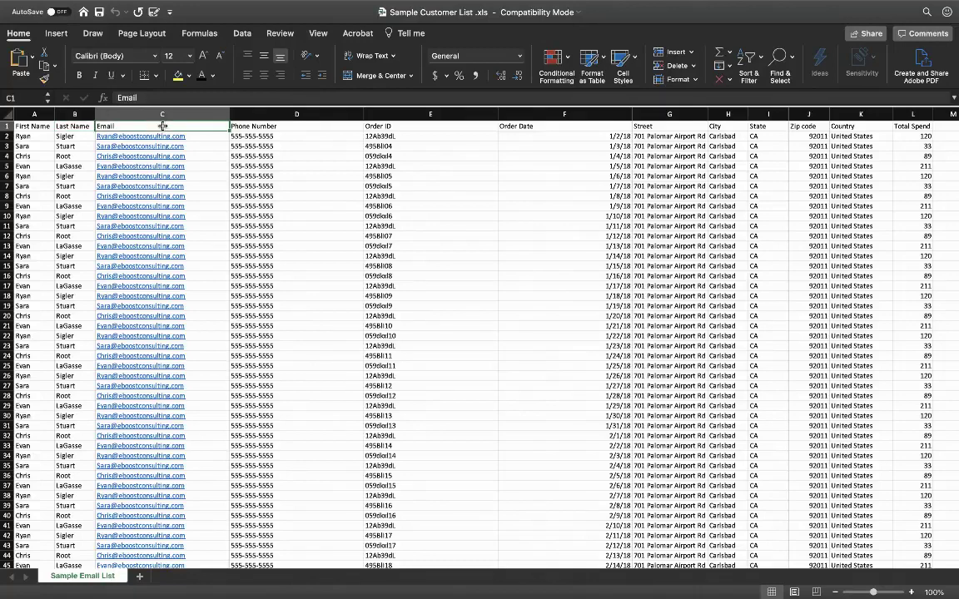
click(234, 125)
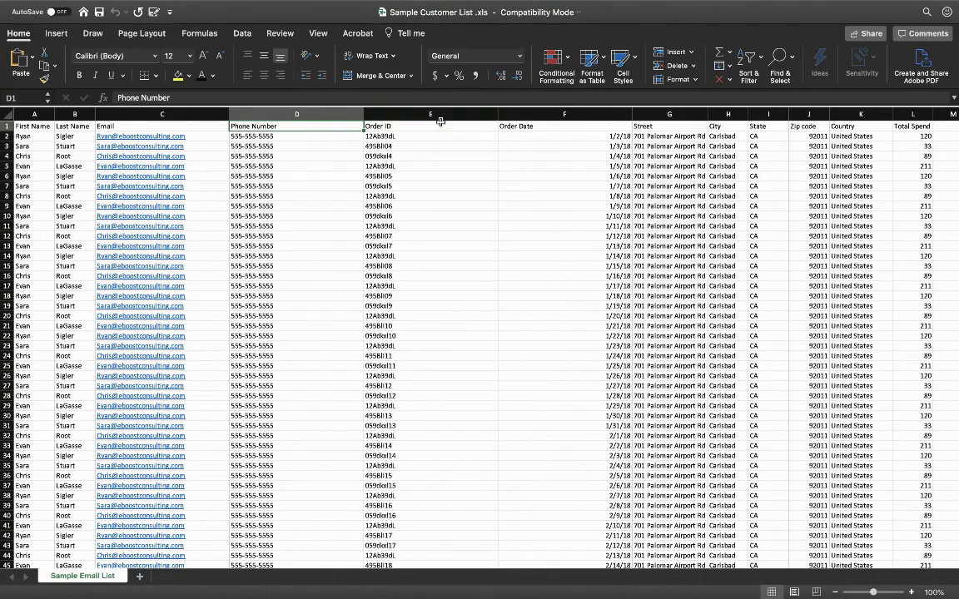
drag(433, 127, 522, 129)
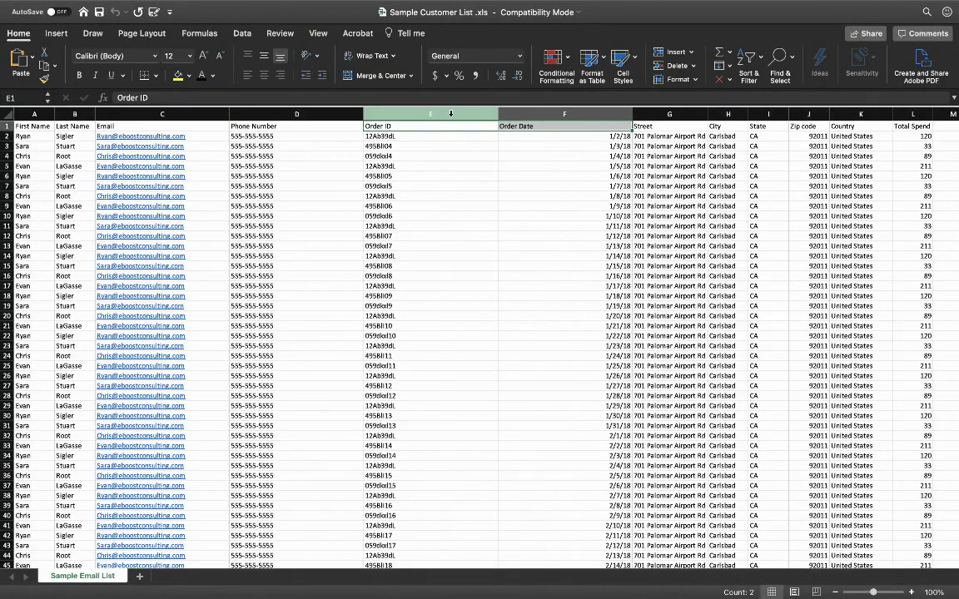
Delete columns E:F (Order ID, Order Date) so Street follows Phone Number
drag(450, 111, 524, 112)
right_click(525, 111)
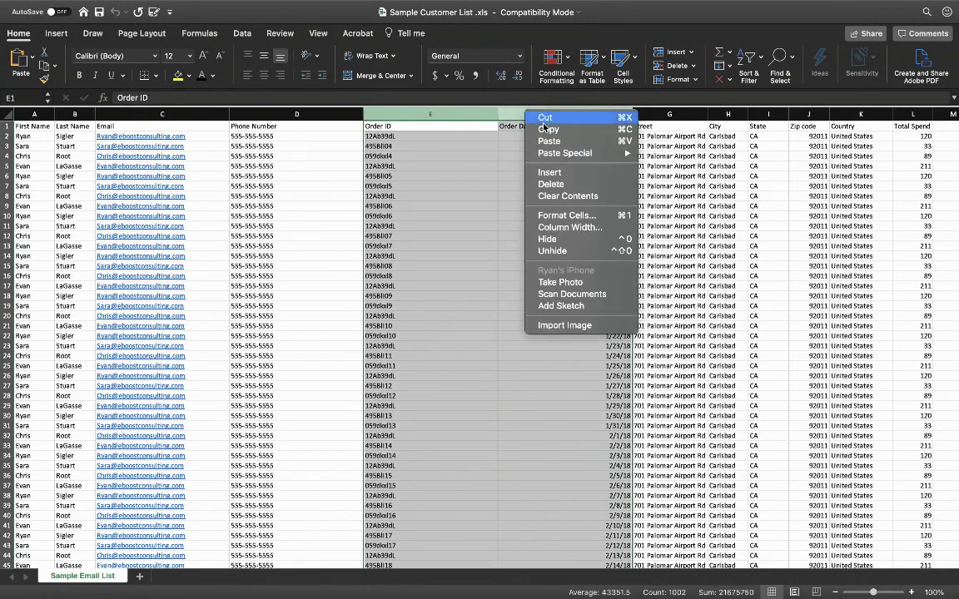
click(541, 176)
click(460, 186)
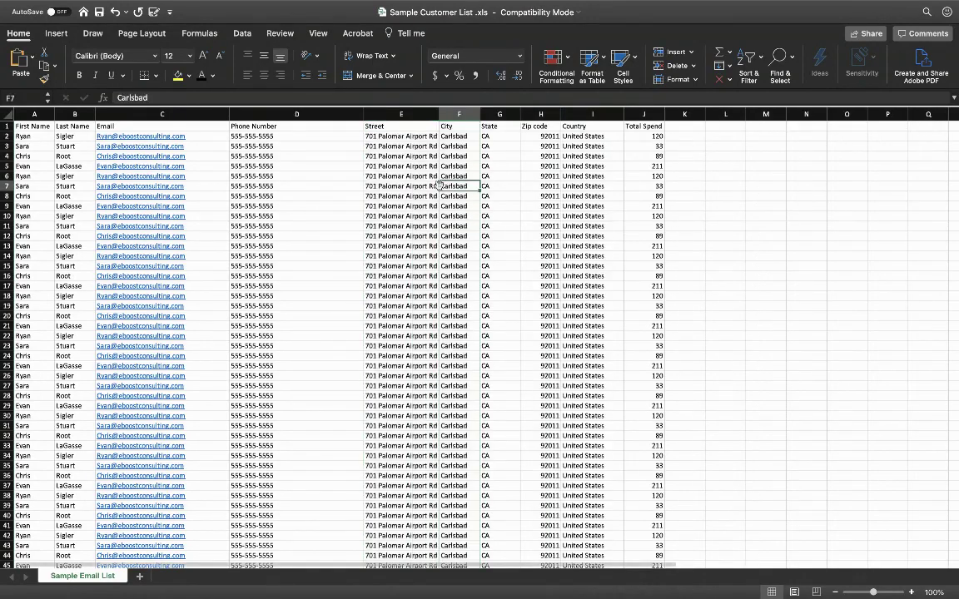
click(407, 127)
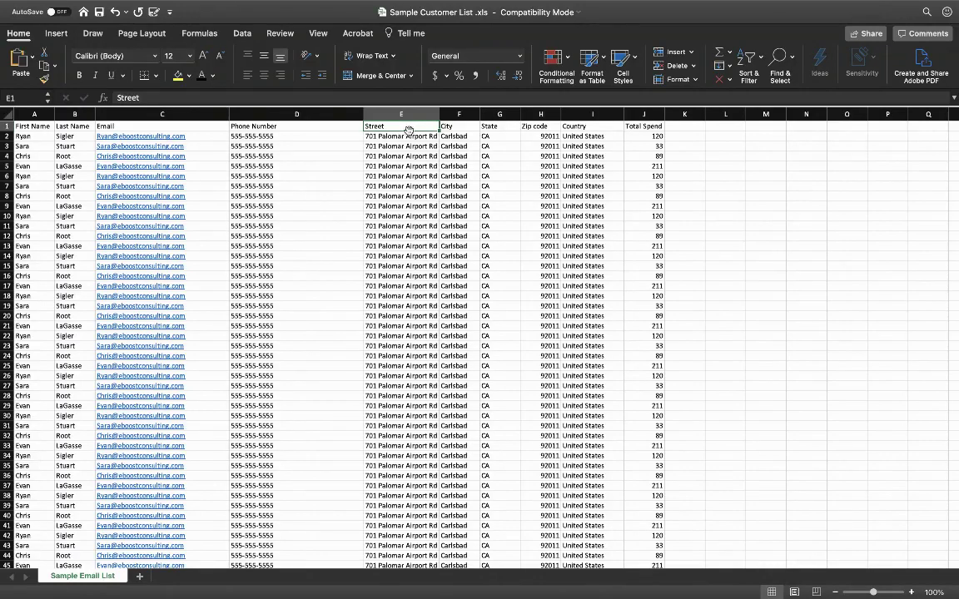
Review the City, State, Zip code and Country columns and their sample values
click(454, 126)
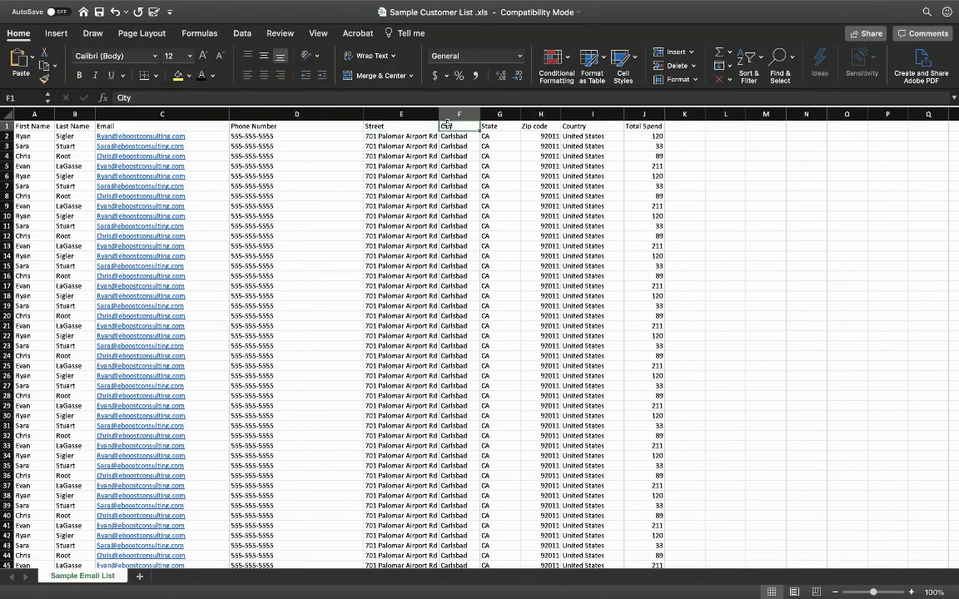
click(493, 125)
click(500, 136)
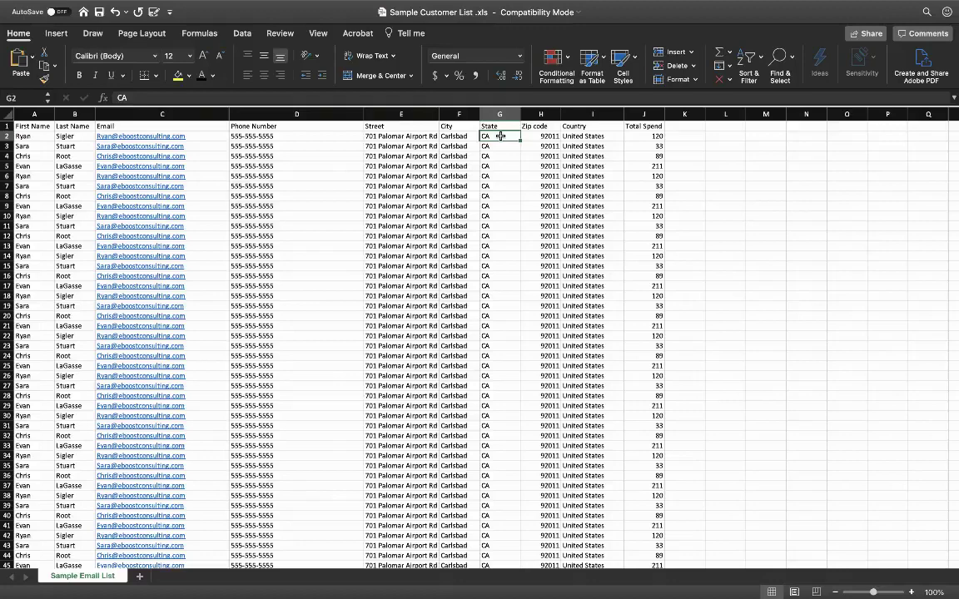
click(538, 126)
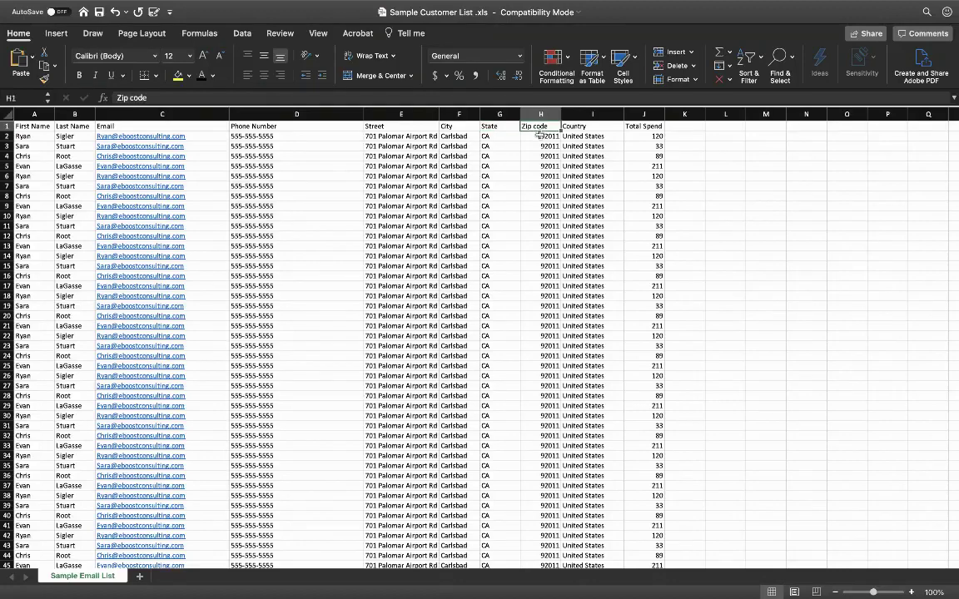
click(610, 136)
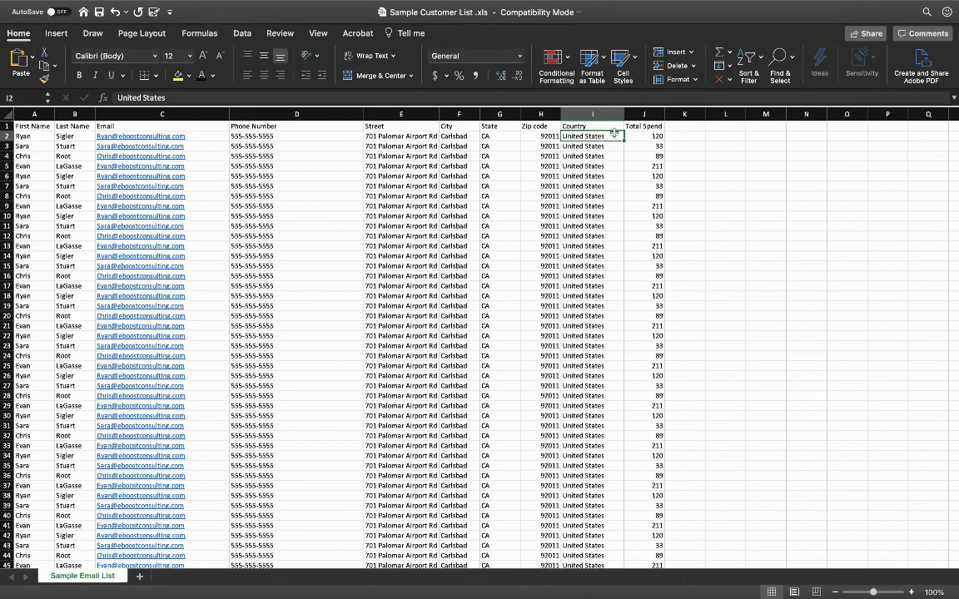
Change the Total Spend header in J1 to 'Value'
click(631, 125)
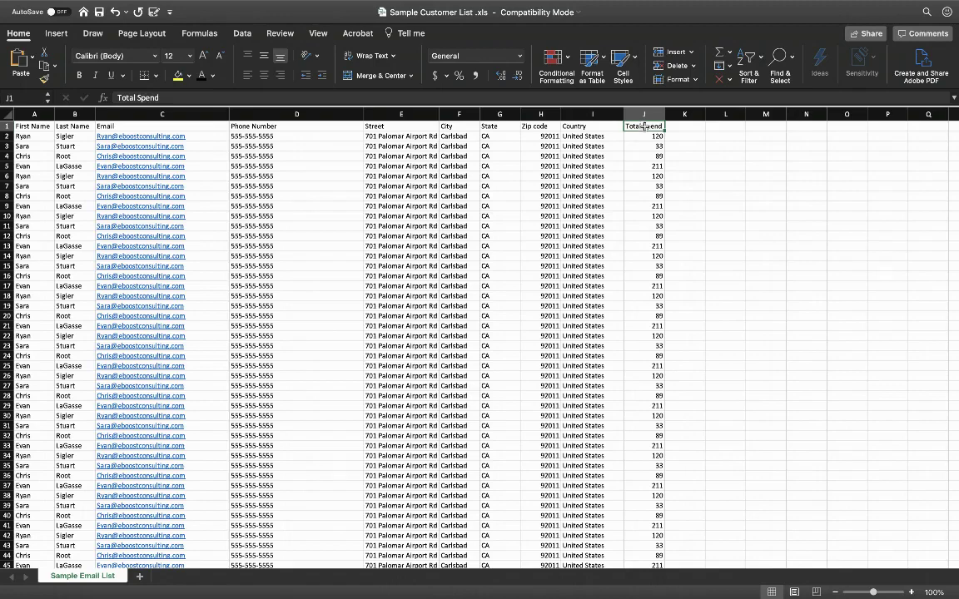
click(646, 136)
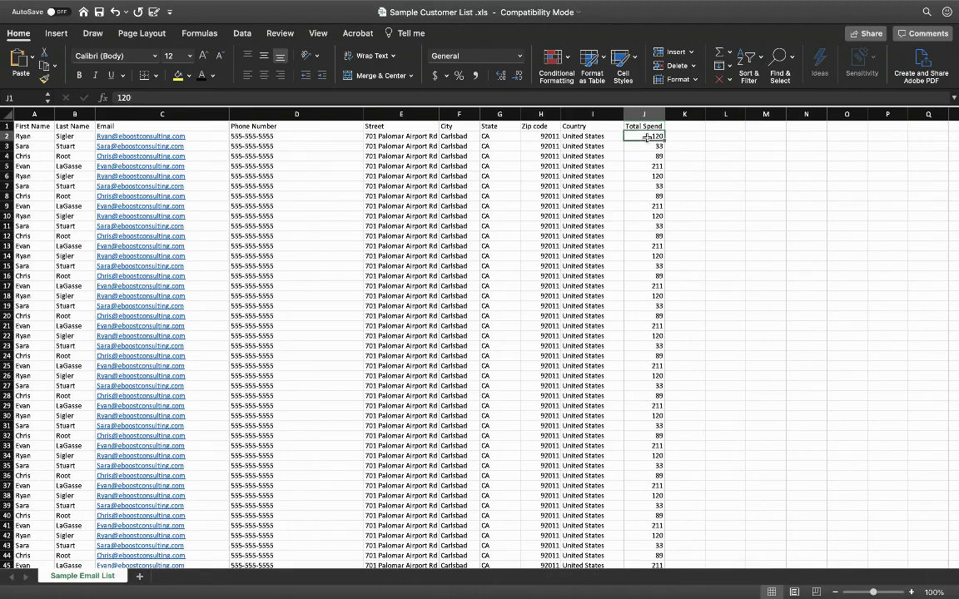
click(655, 127)
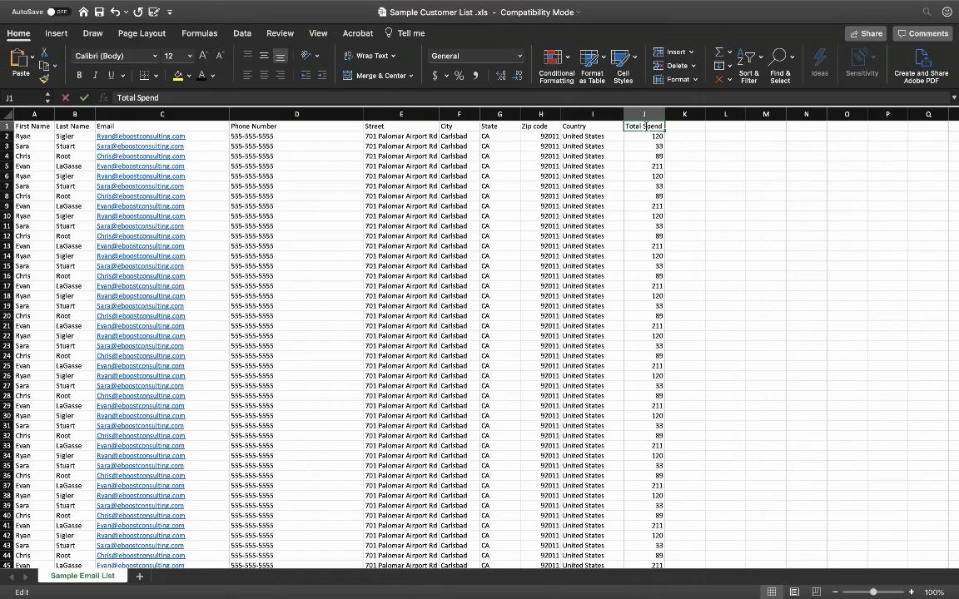
text(Value)
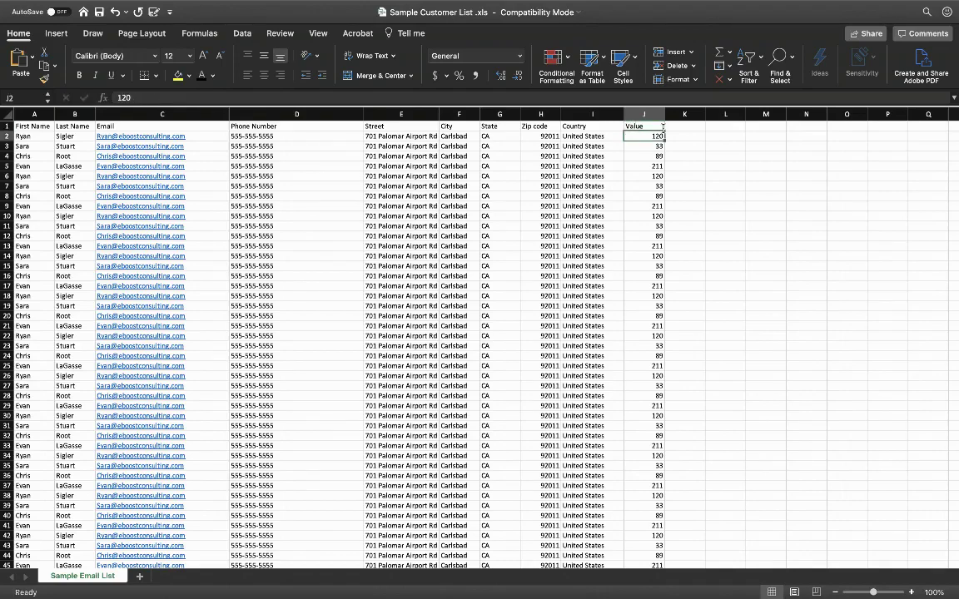
key(Return)
Save the workbook as a CSV UTF-8 file named 'Sample Customer List'
click(75, 6)
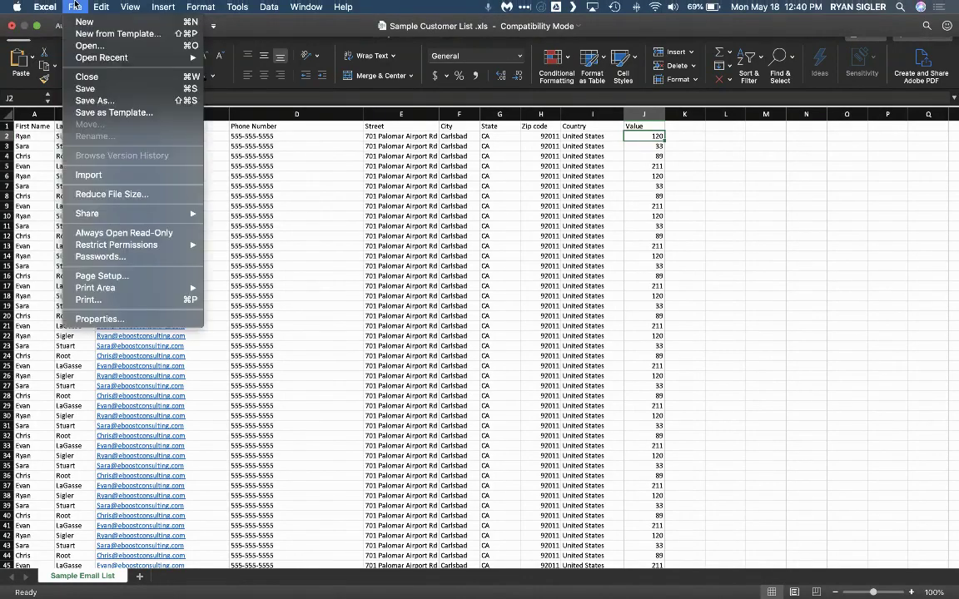
click(86, 101)
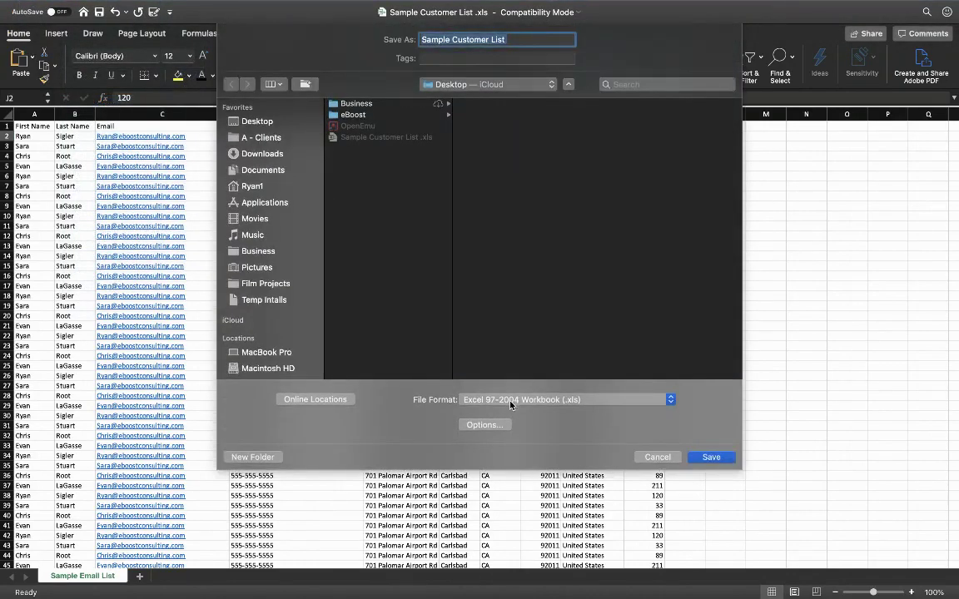
click(510, 401)
click(510, 411)
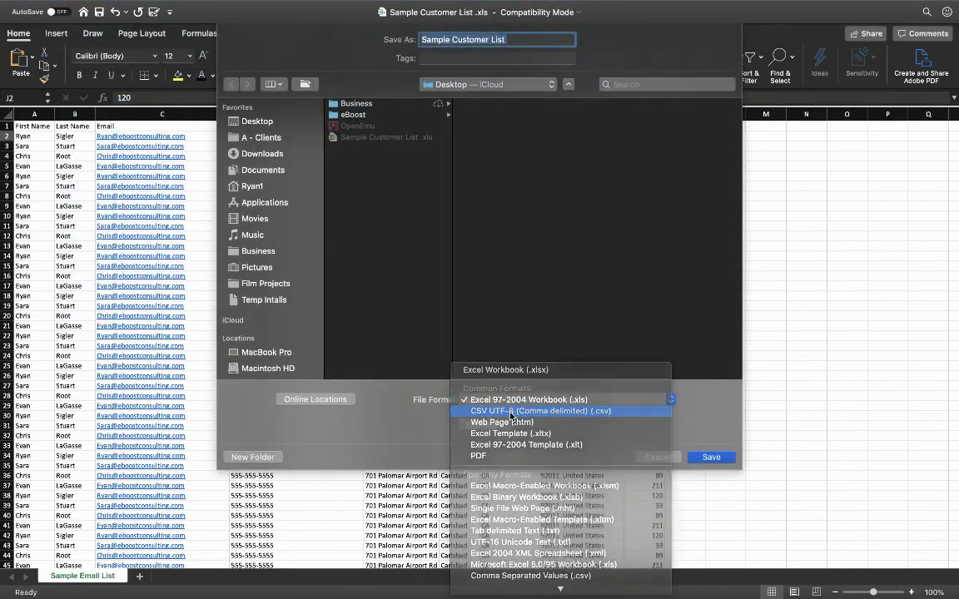
text(c)
key(BackSpace)
text(Same)
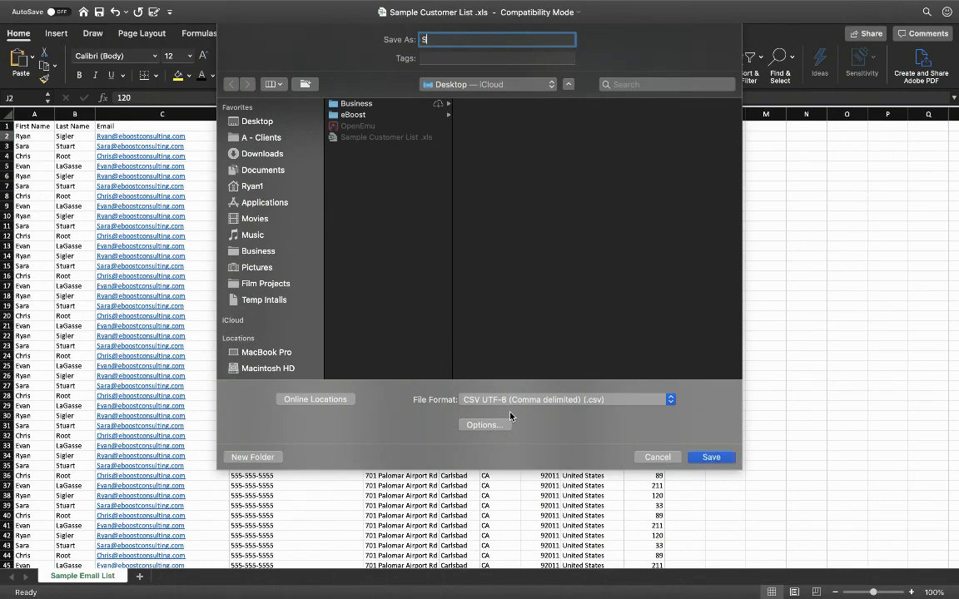
text( Customer List)
click(439, 39)
text(pl)
key(Delete)
click(724, 457)
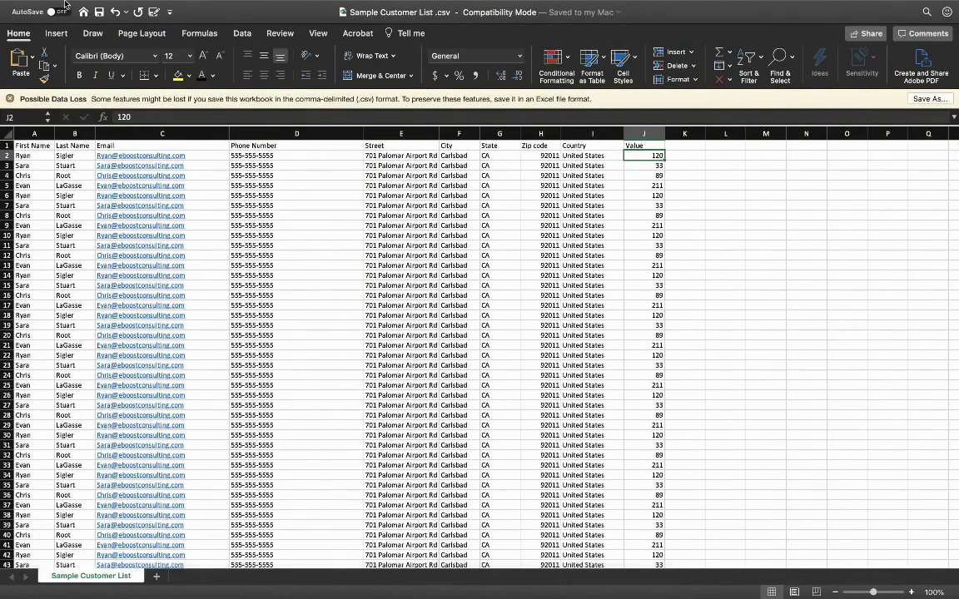
Close the workbook, return to Ads Manager and answer Yes to including a customer value column
mouse_move(23, 8)
click(10, 26)
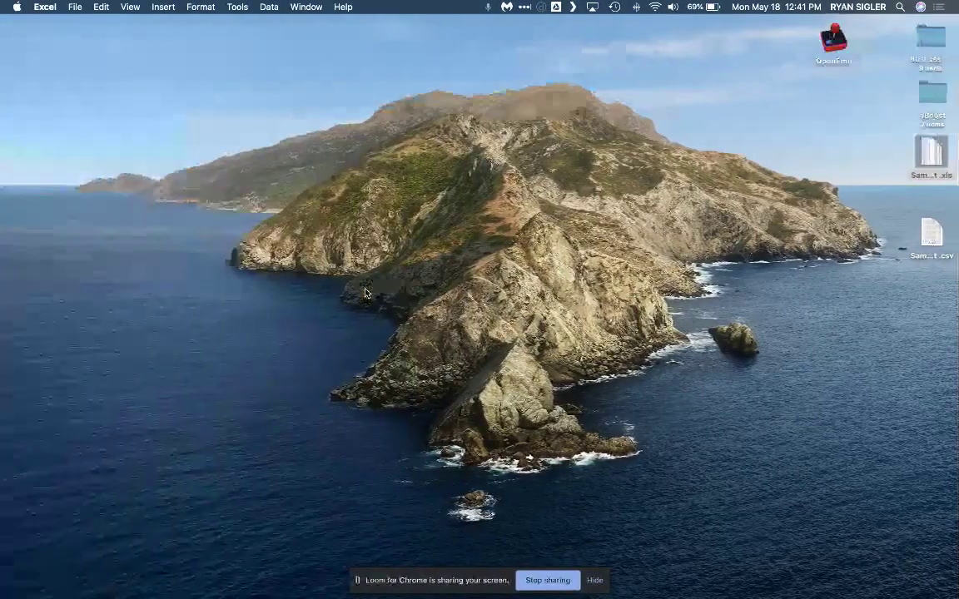
key(ctrl+Left)
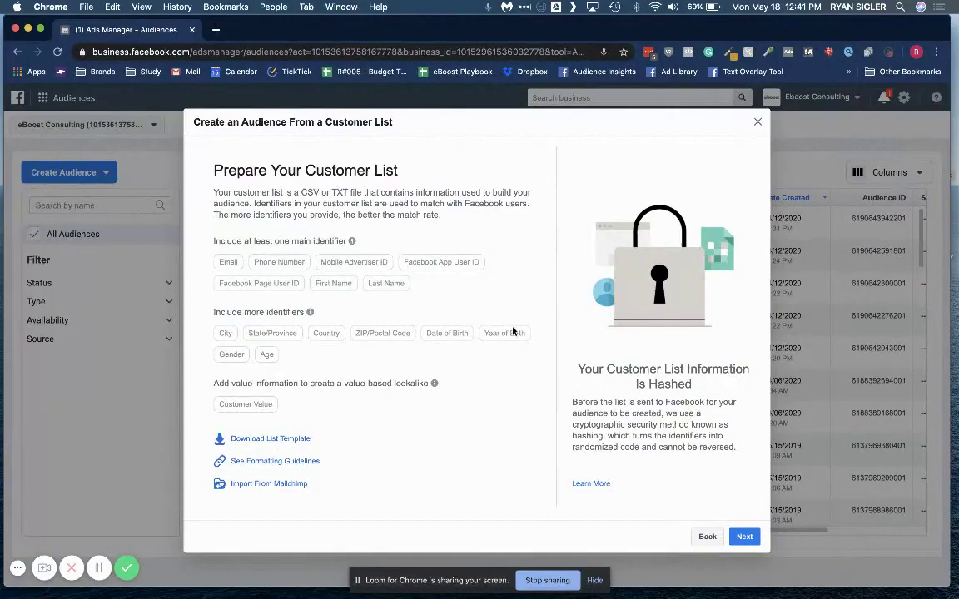
click(746, 535)
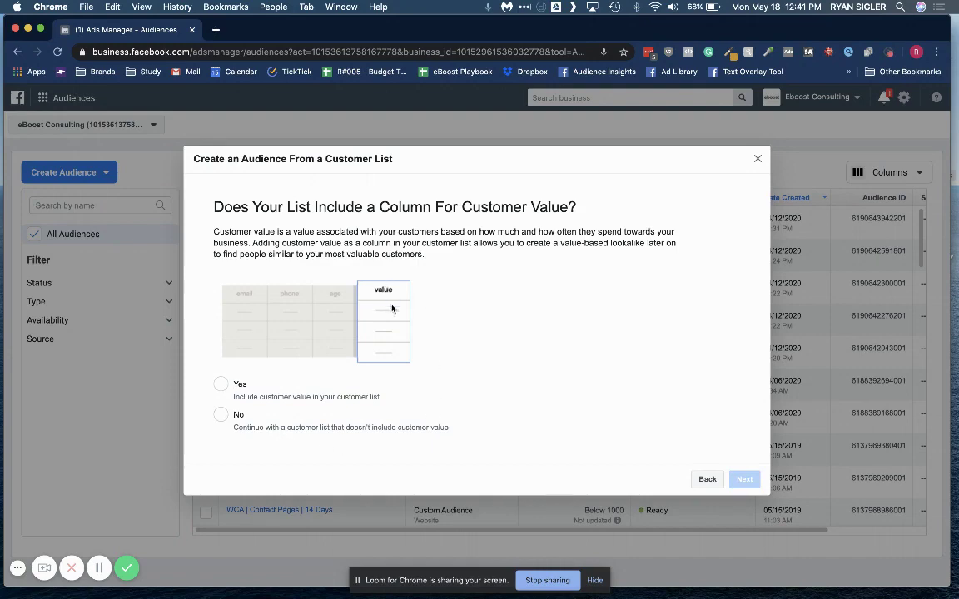
click(226, 384)
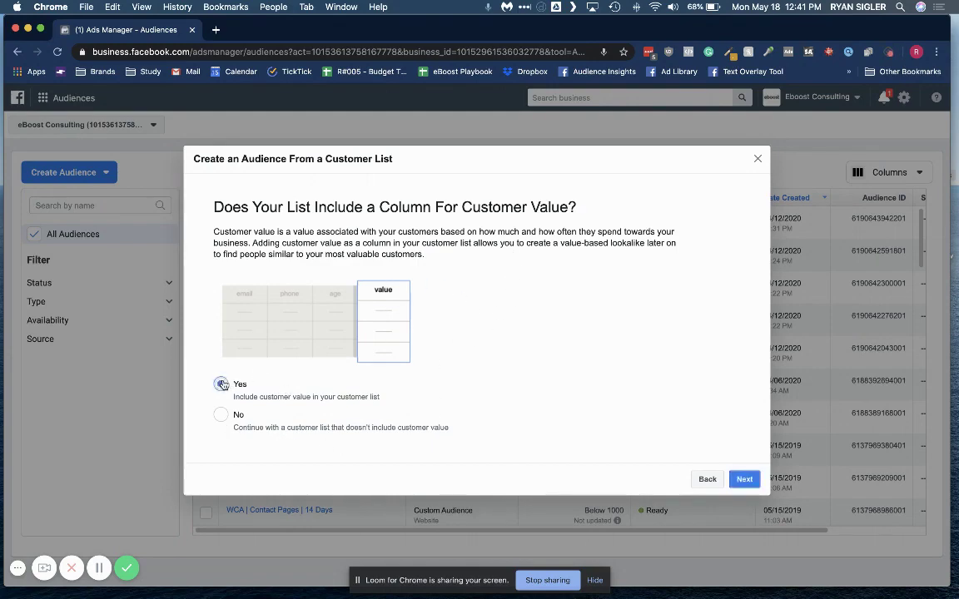
Continue and accept the Requirements for Using Value-Based Custom Audiences
click(743, 478)
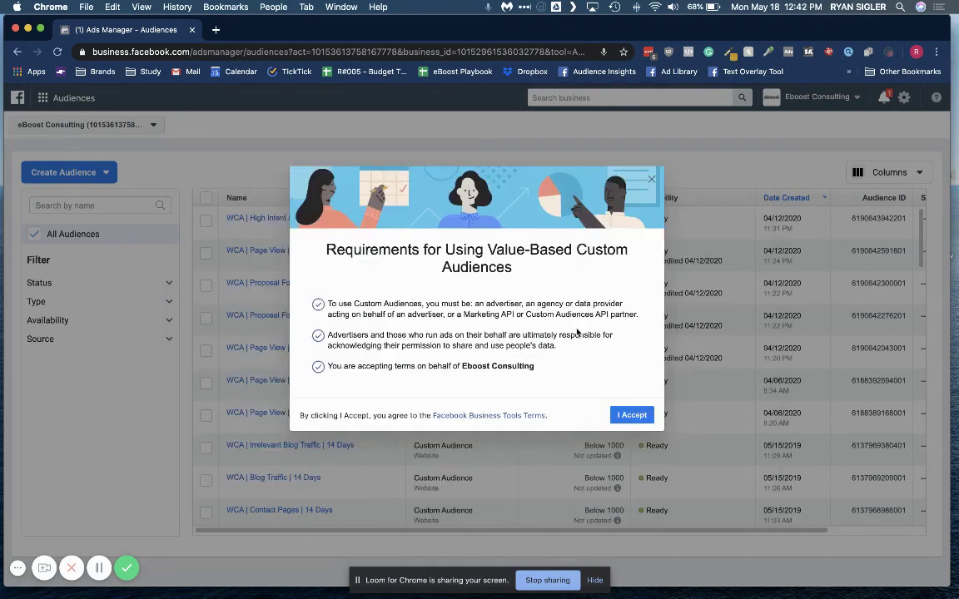
click(632, 420)
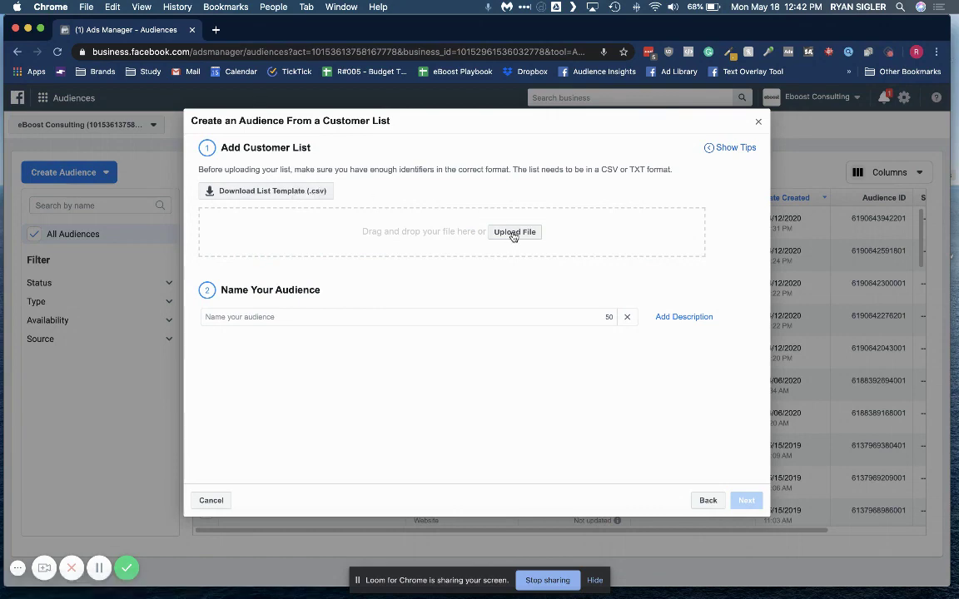
Upload Sample Customer List .csv from the Desktop and select the auto-filled audience name
click(513, 233)
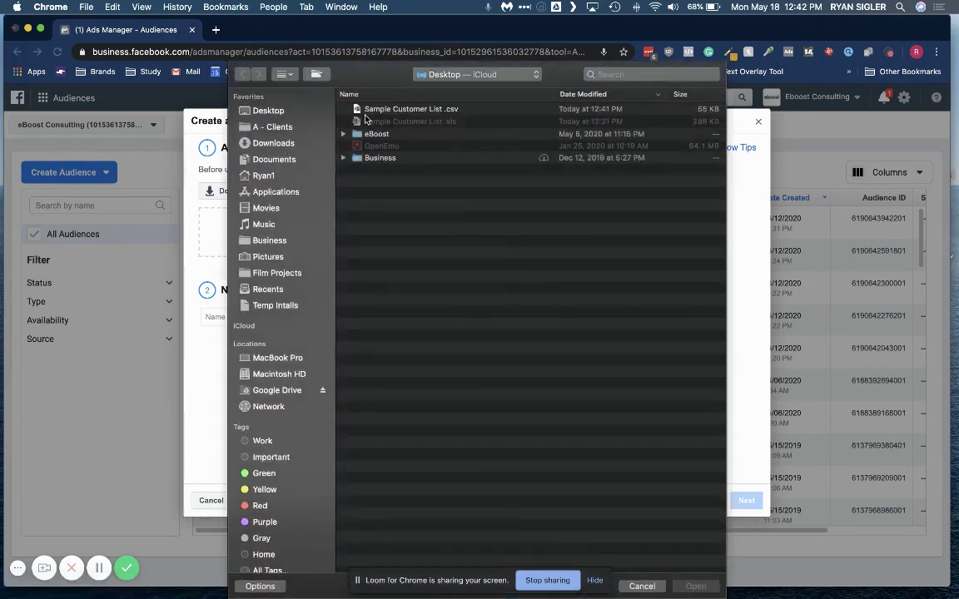
click(367, 113)
double_click(367, 113)
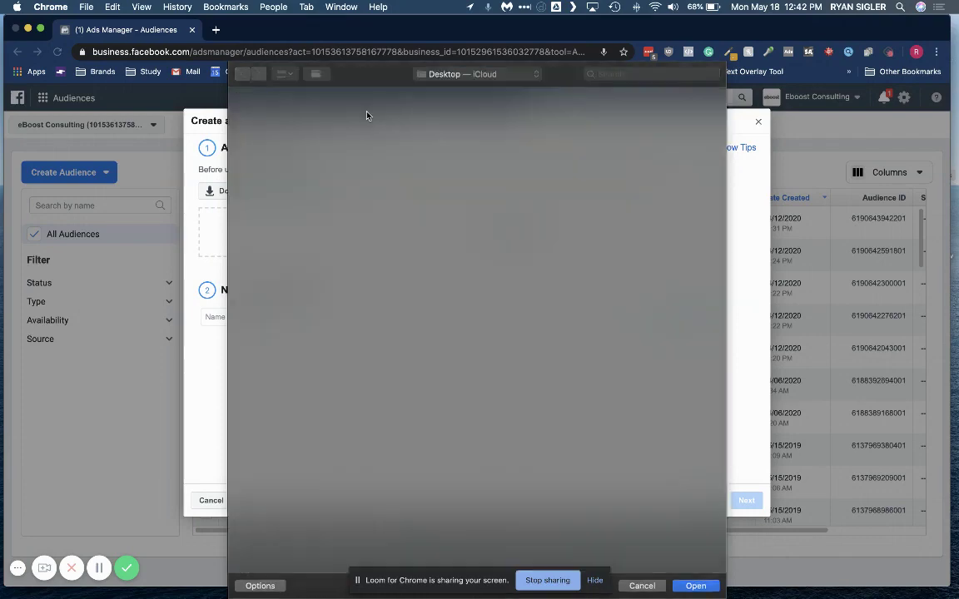
click(321, 291)
triple_click(322, 291)
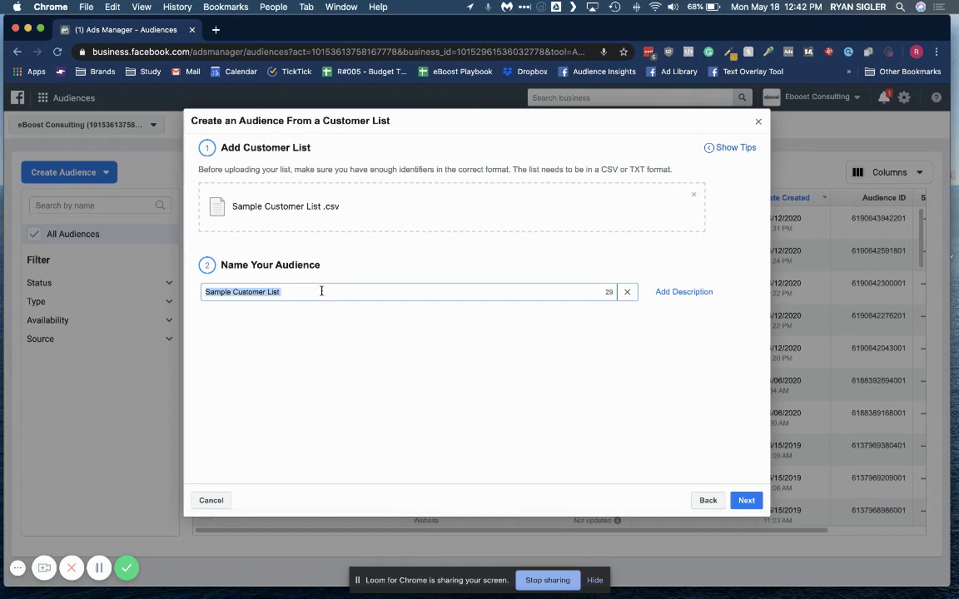
Replace the default name with 'Eboost | Customer List With Values | Shopify', leaving no description
key(BackSpace)
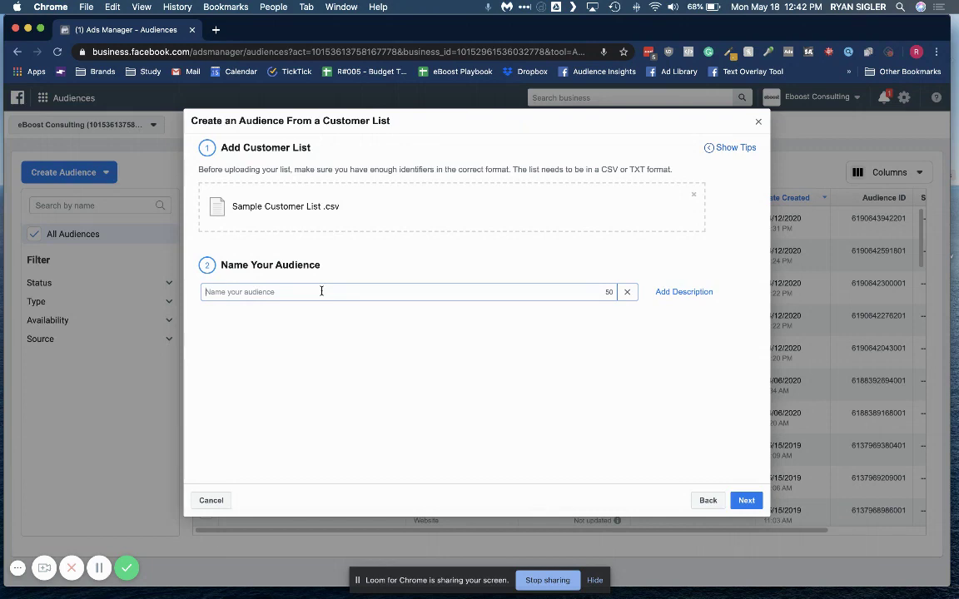
text(Eb)
text(oost | Cusot)
key(BackSpace)
key(BackSpace)
key(BackSpace)
key(BackSpace)
text(tomer Lis)
text(t | Va)
text(With Value)
text(s | Shop)
click(573, 346)
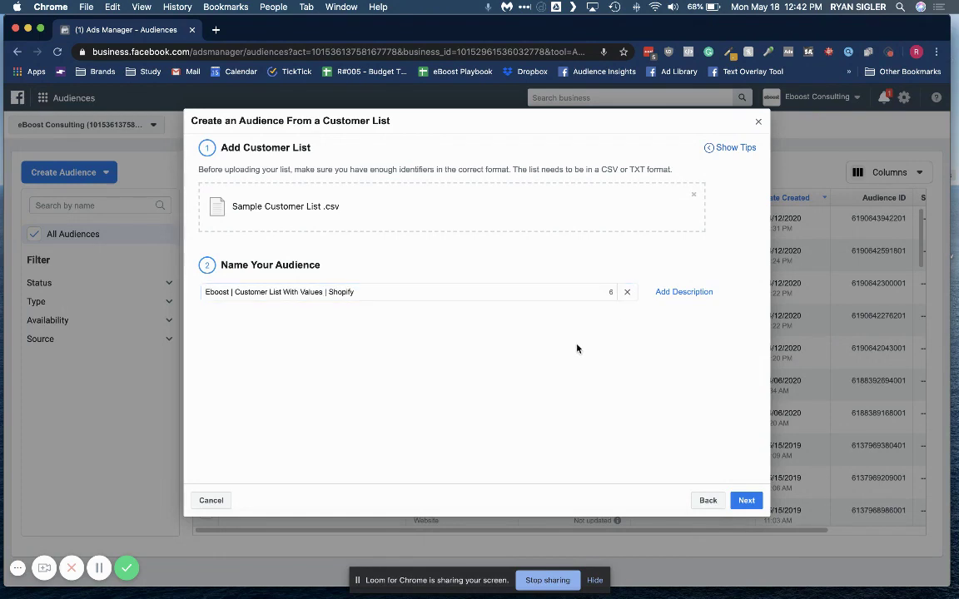
click(698, 301)
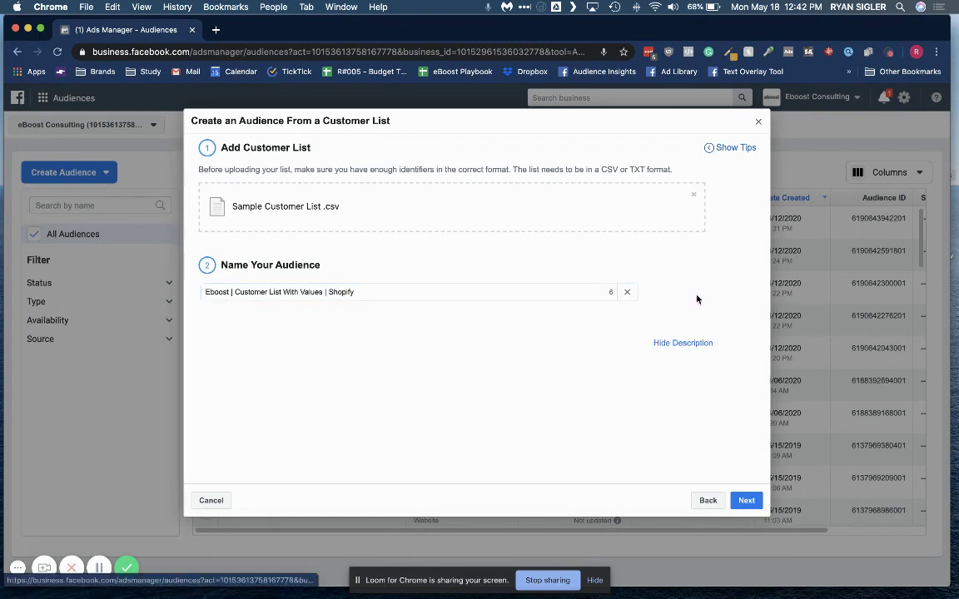
click(689, 345)
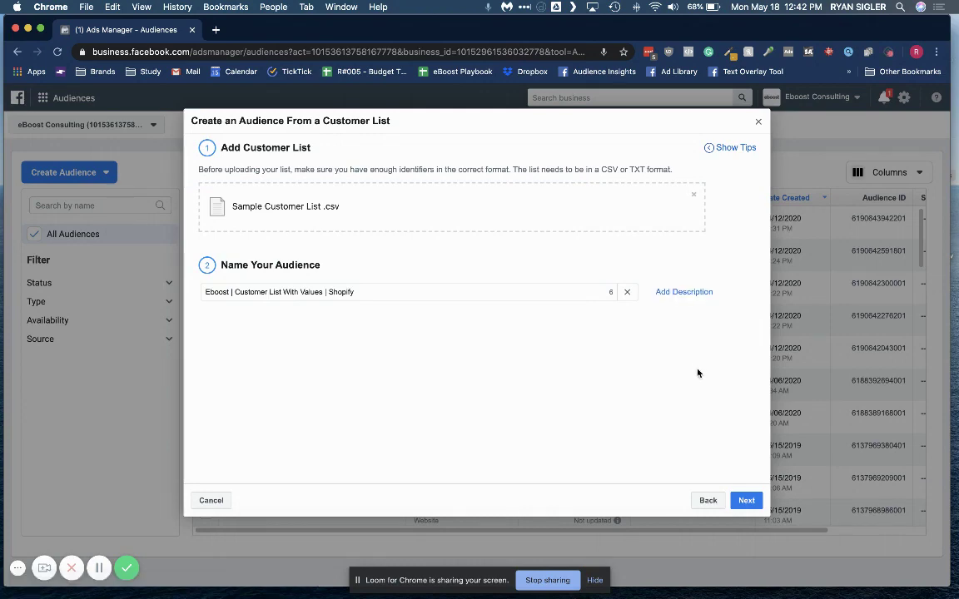
Choose the Value column (120, 33, 89, 211) as customer value and continue to identifier mapping
click(747, 500)
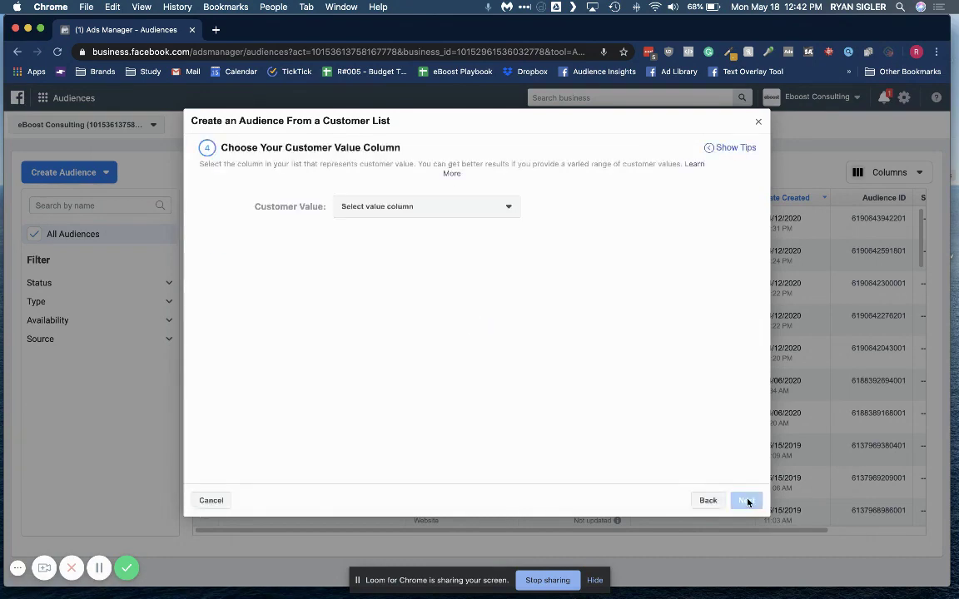
click(408, 214)
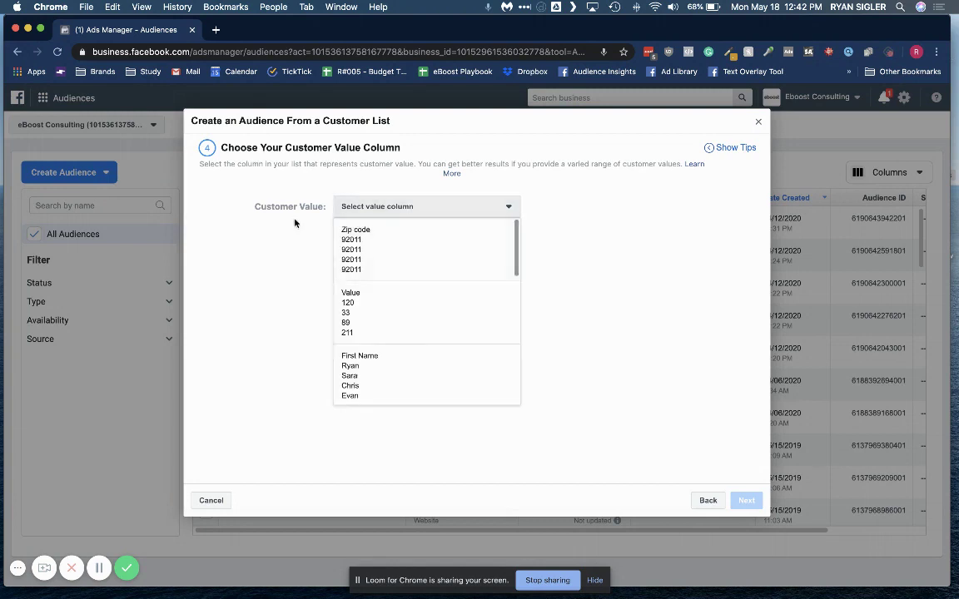
scroll(390, 276, down, 1)
scroll(390, 276, down, 1)
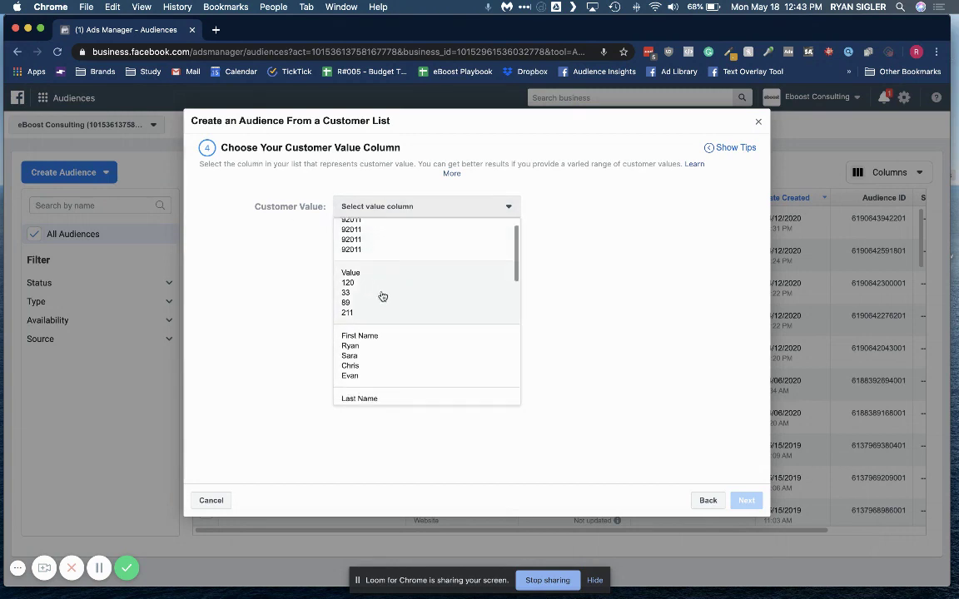
click(372, 301)
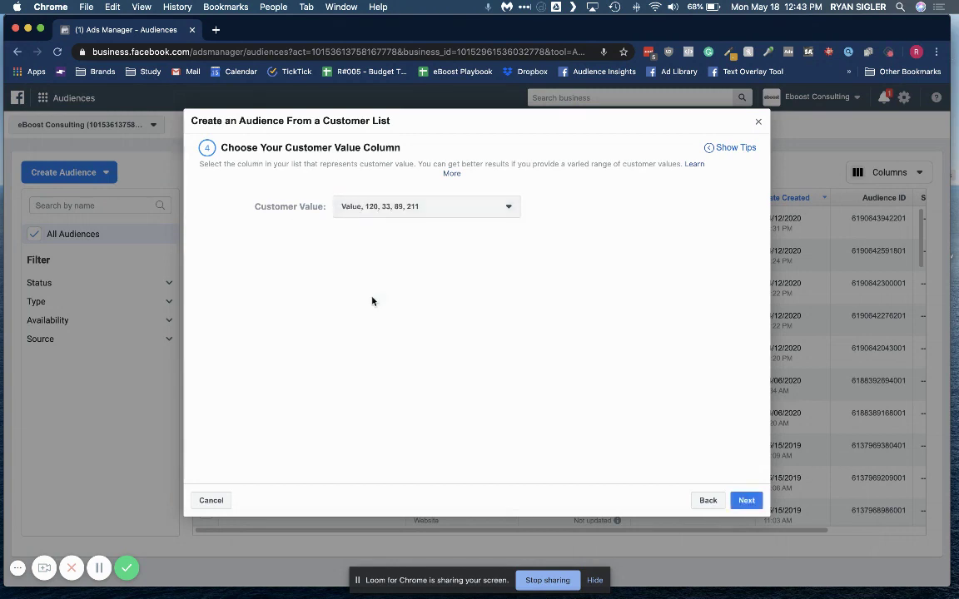
click(409, 214)
click(466, 334)
click(747, 501)
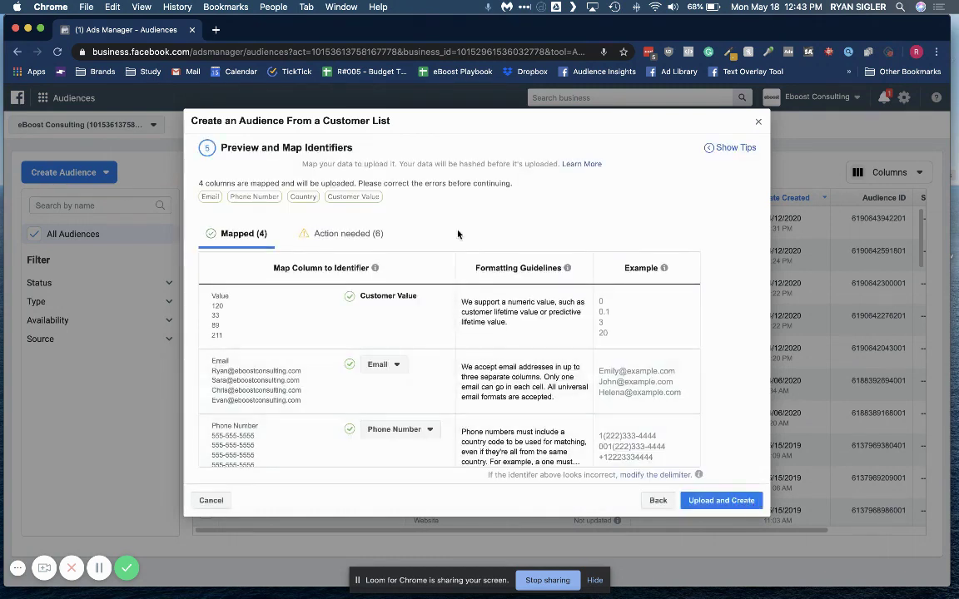
Review the 4 mapped columns, then switch to the 6 columns needing action
scroll(363, 196, down, 1)
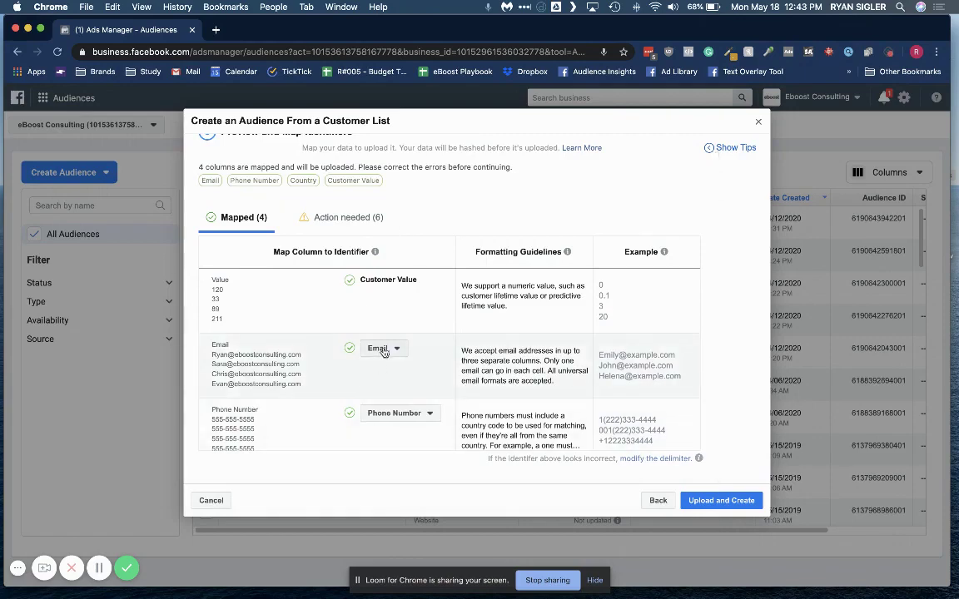
scroll(400, 423, down, 3)
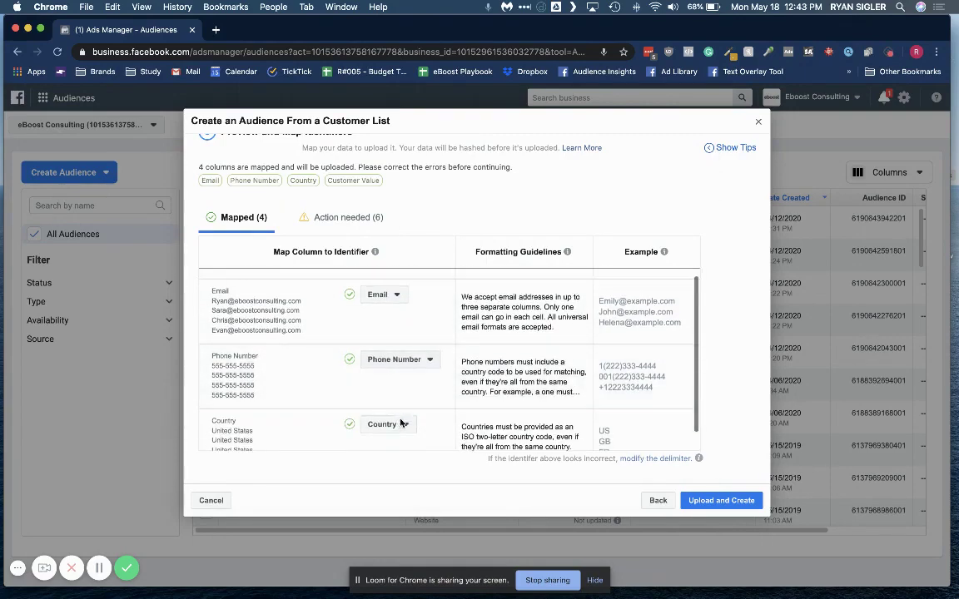
scroll(400, 335, up, 3)
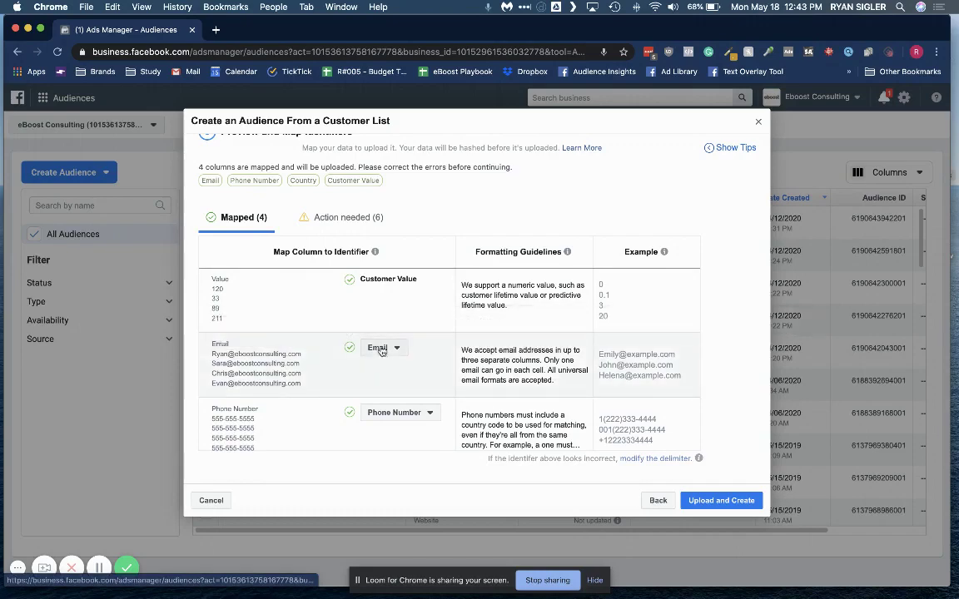
scroll(359, 379, down, 2)
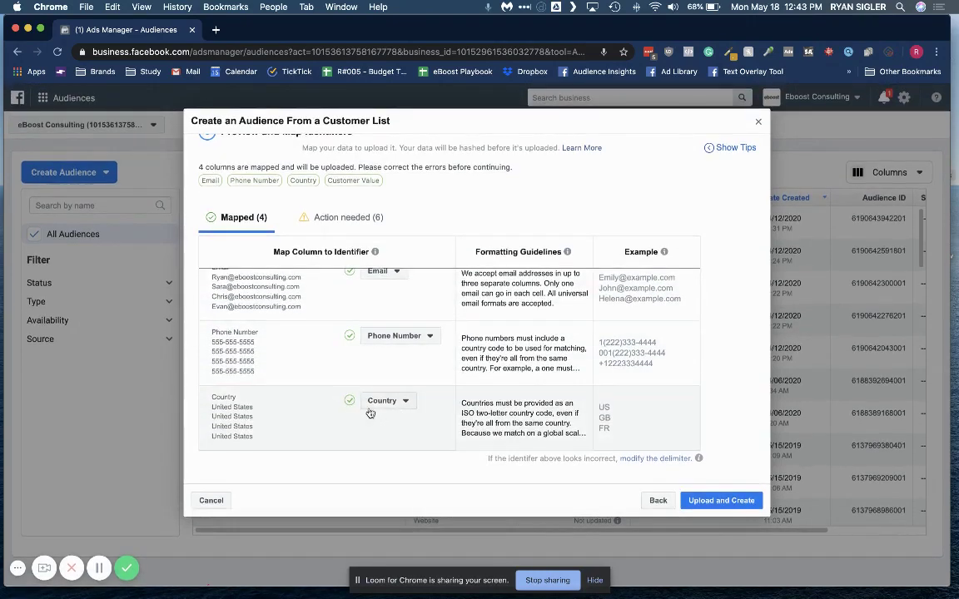
scroll(404, 408, up, 2)
scroll(404, 408, down, 2)
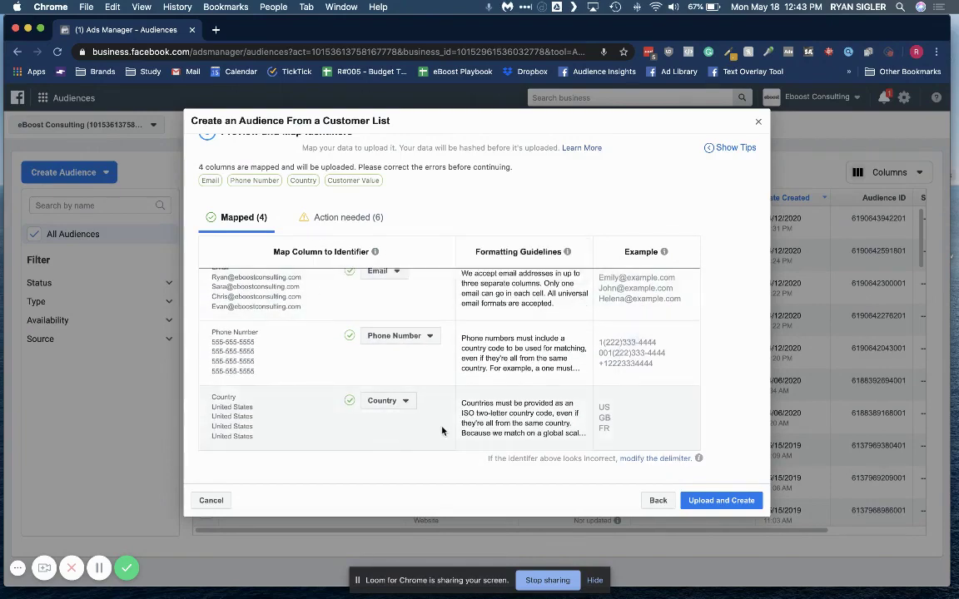
scroll(561, 345, up, 2)
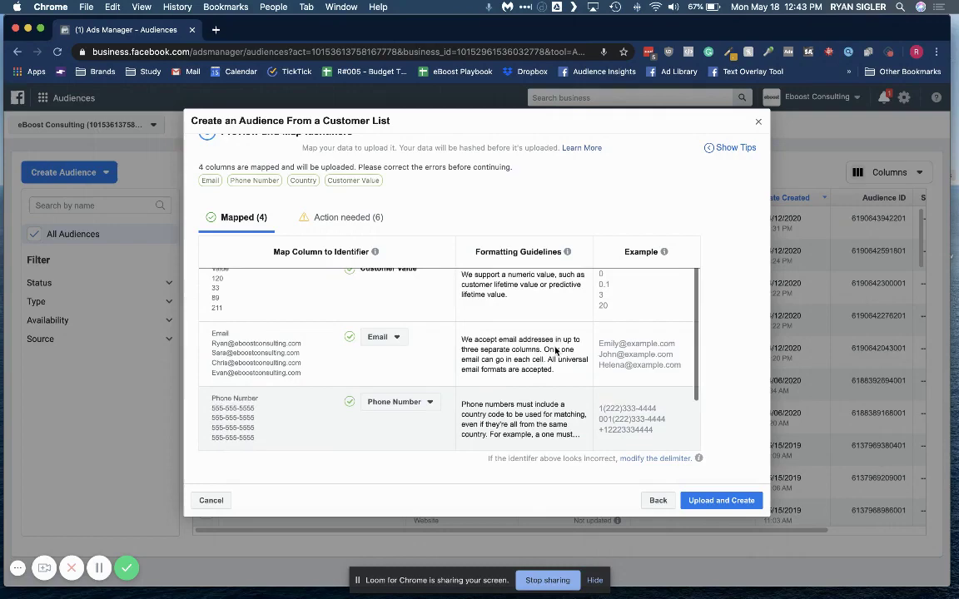
click(388, 217)
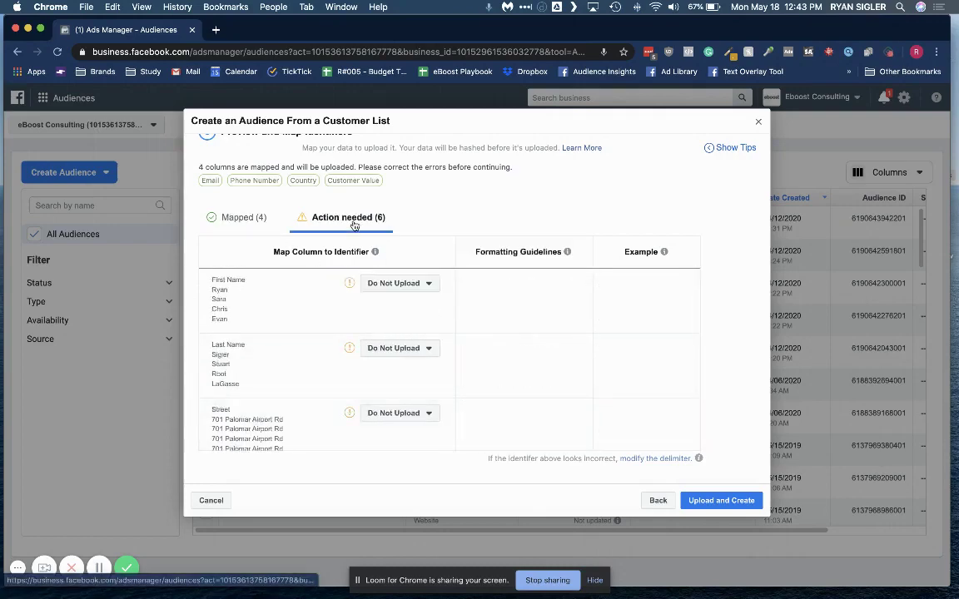
Map the First Name and Last Name columns to the First Name and Last Name identifiers
click(386, 289)
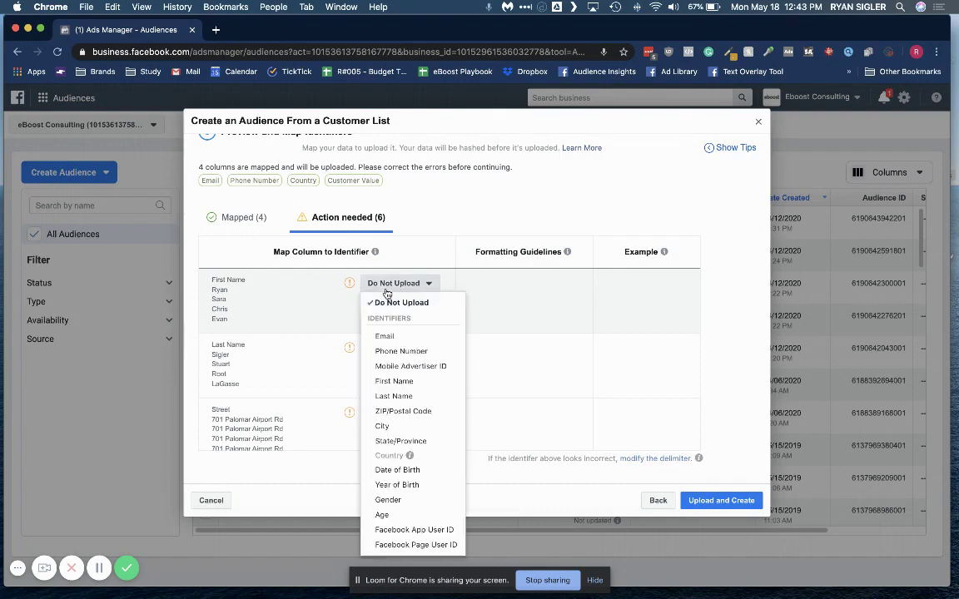
click(396, 381)
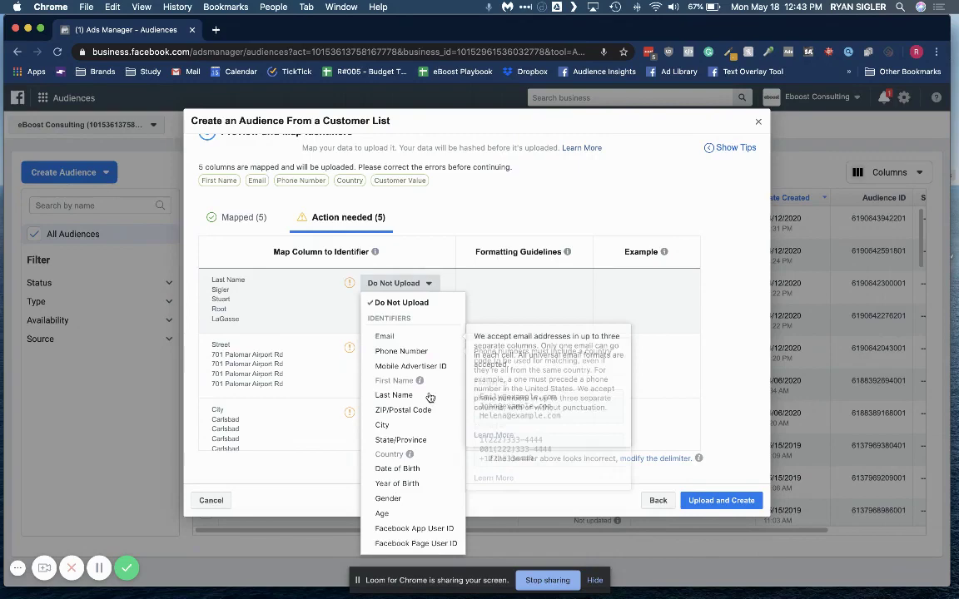
click(420, 395)
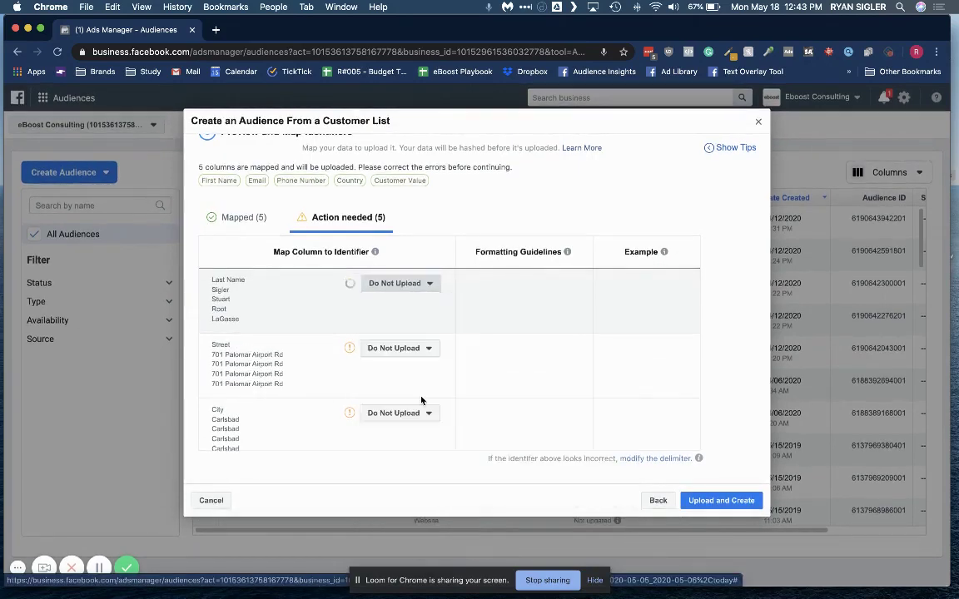
click(393, 283)
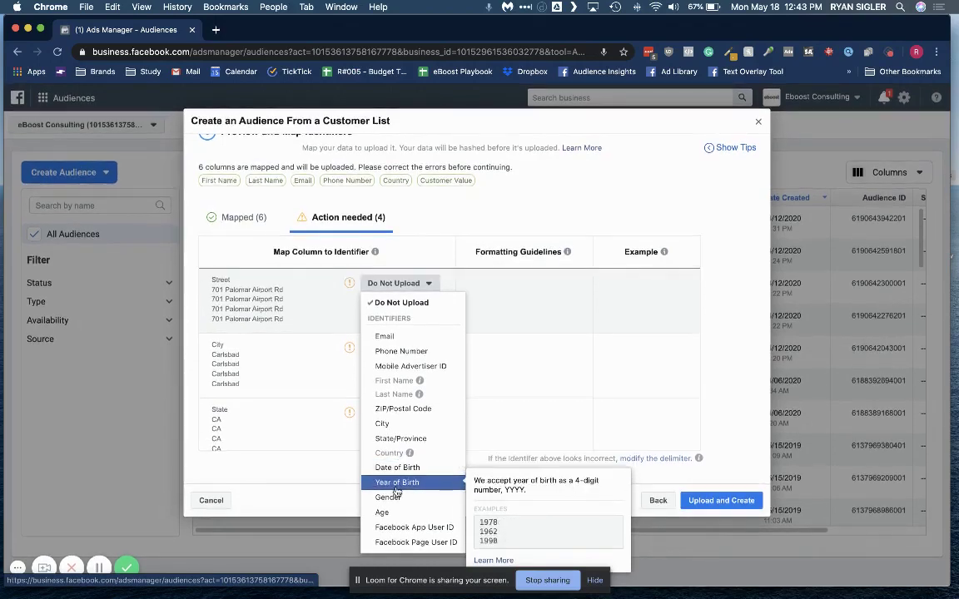
click(374, 285)
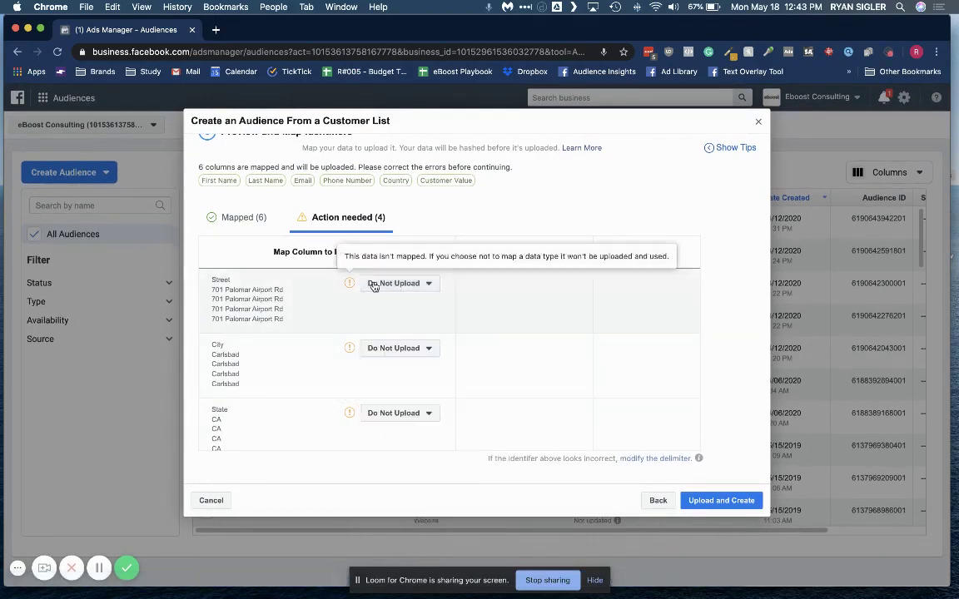
Map City, State and Zip code to City, State/Province and ZIP/Postal Code, leaving Street as Do Not Upload
click(404, 350)
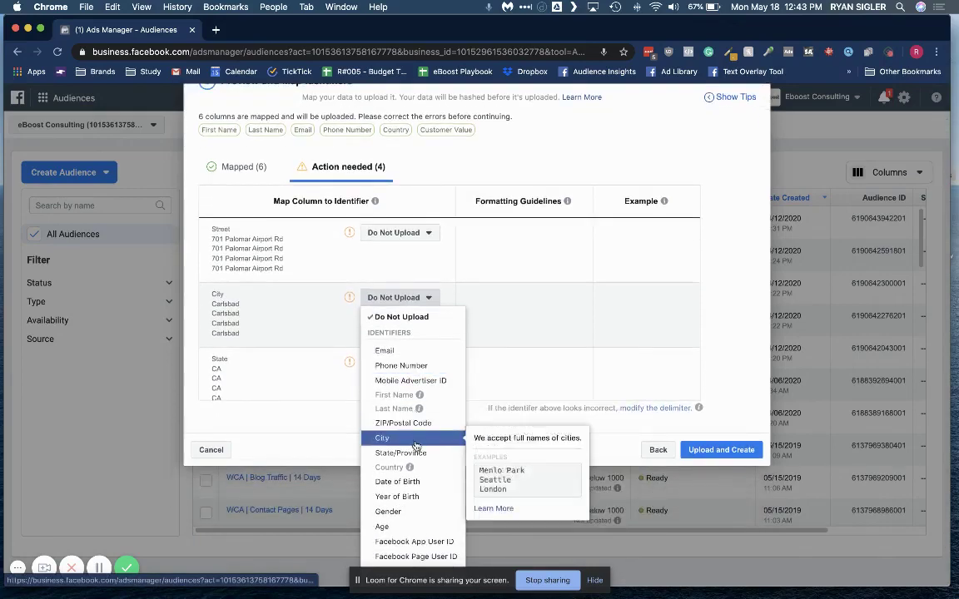
click(415, 446)
click(381, 349)
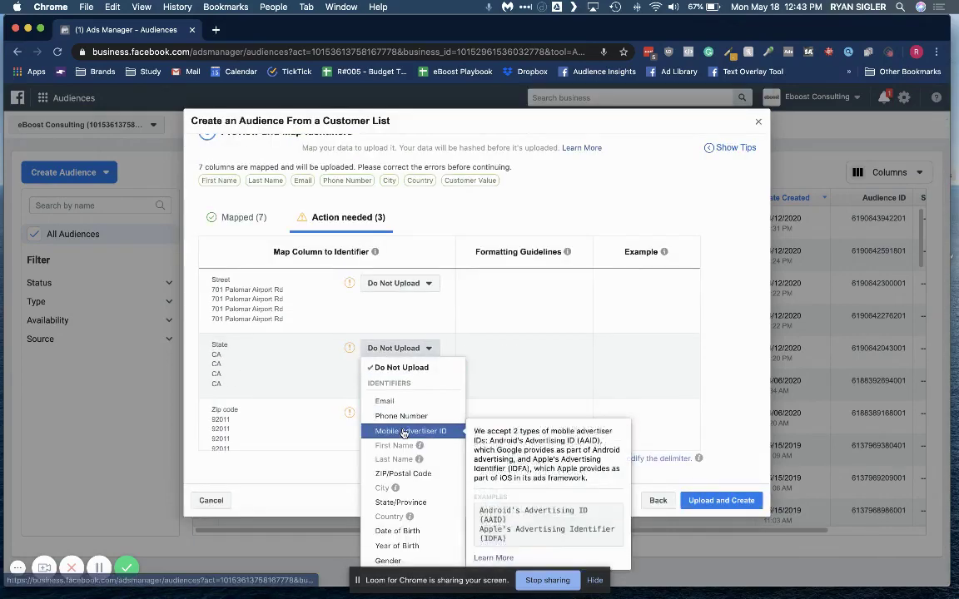
click(404, 455)
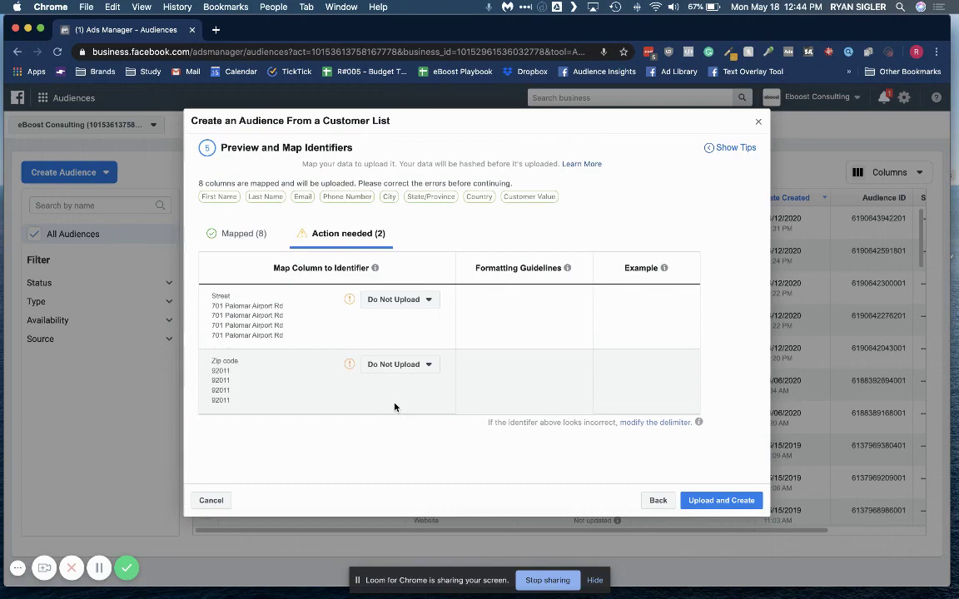
click(404, 367)
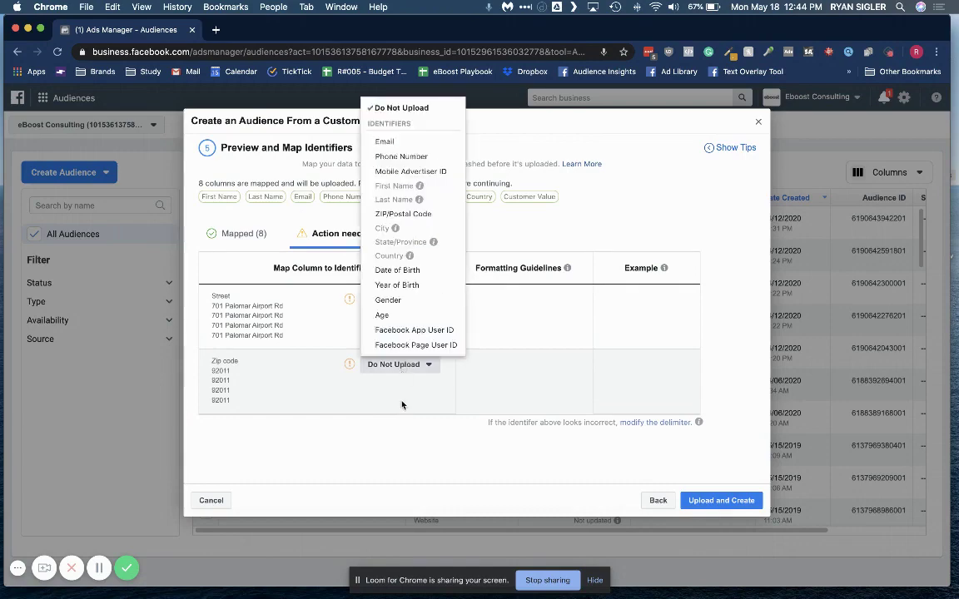
click(408, 214)
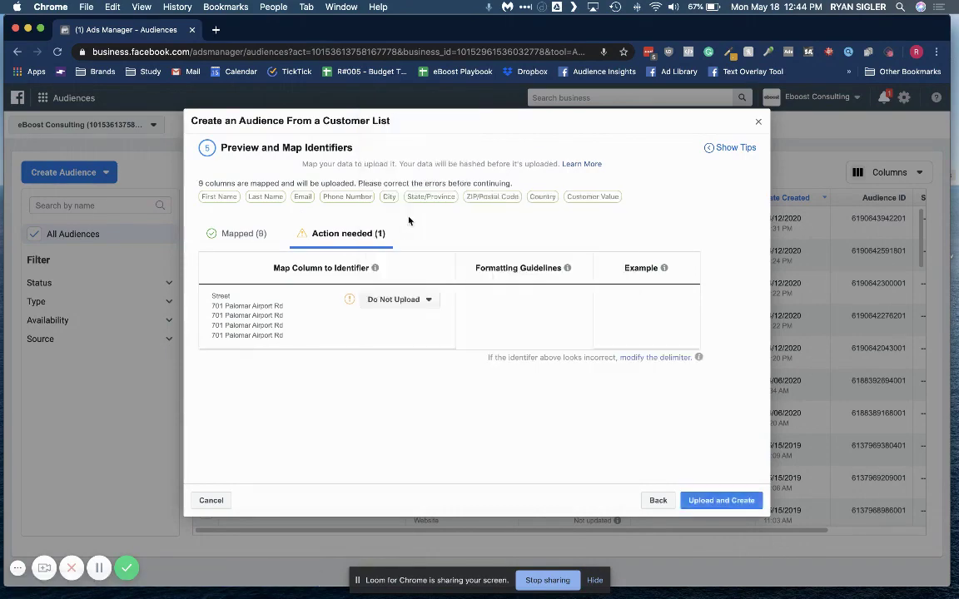
click(401, 300)
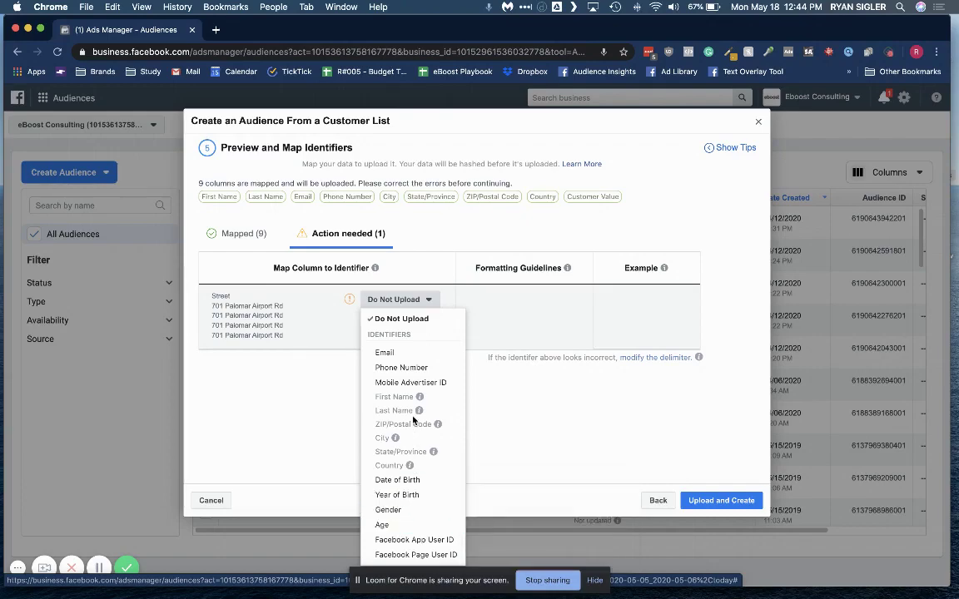
click(377, 401)
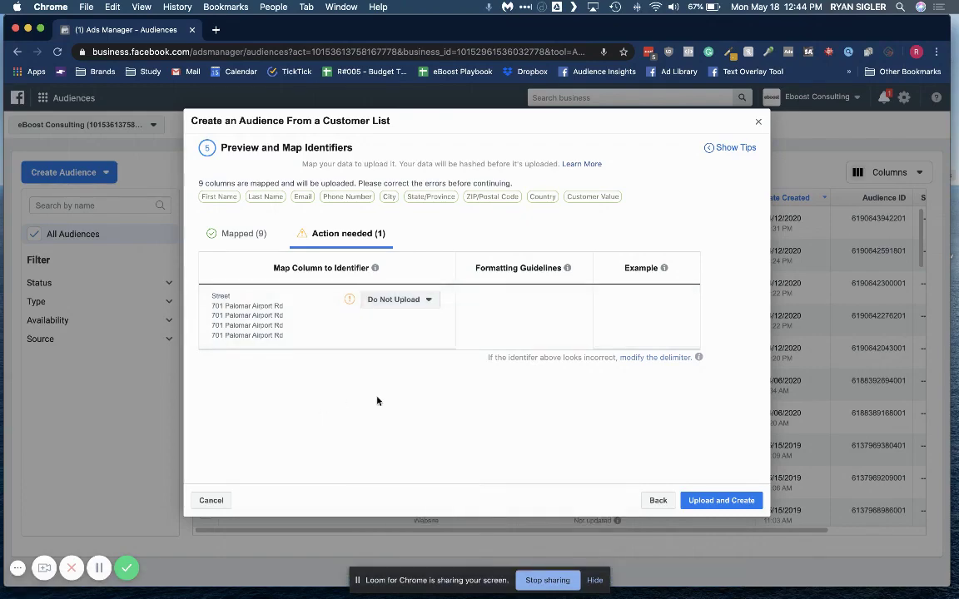
Upload the 500-row list as the Eboost customer-list audience and close the finished dialog
click(721, 501)
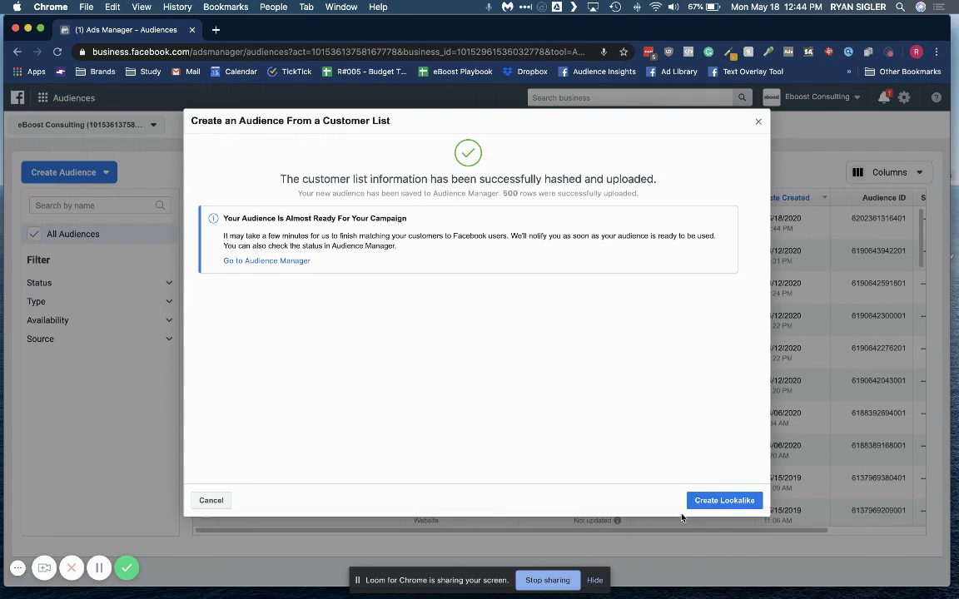
click(758, 122)
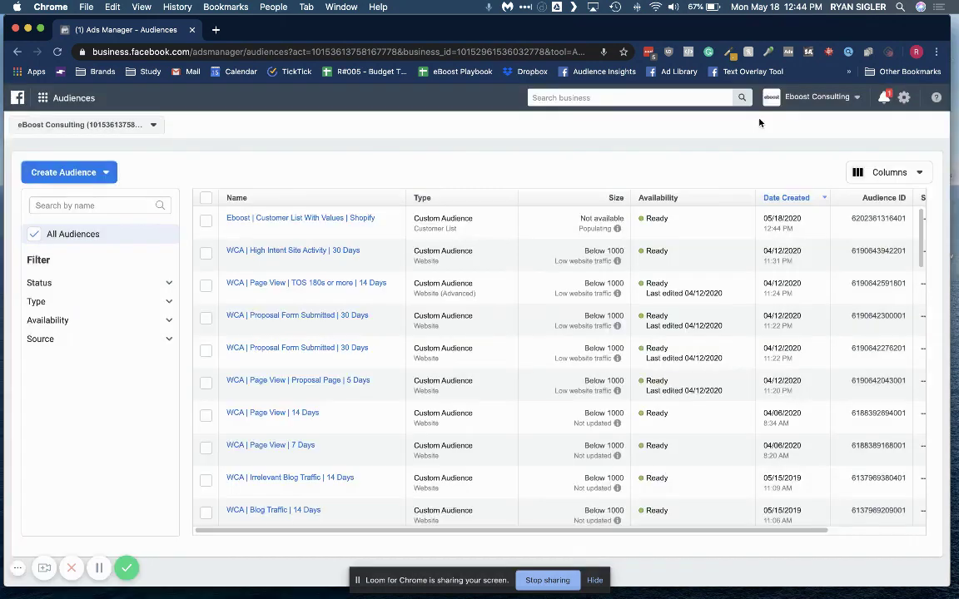